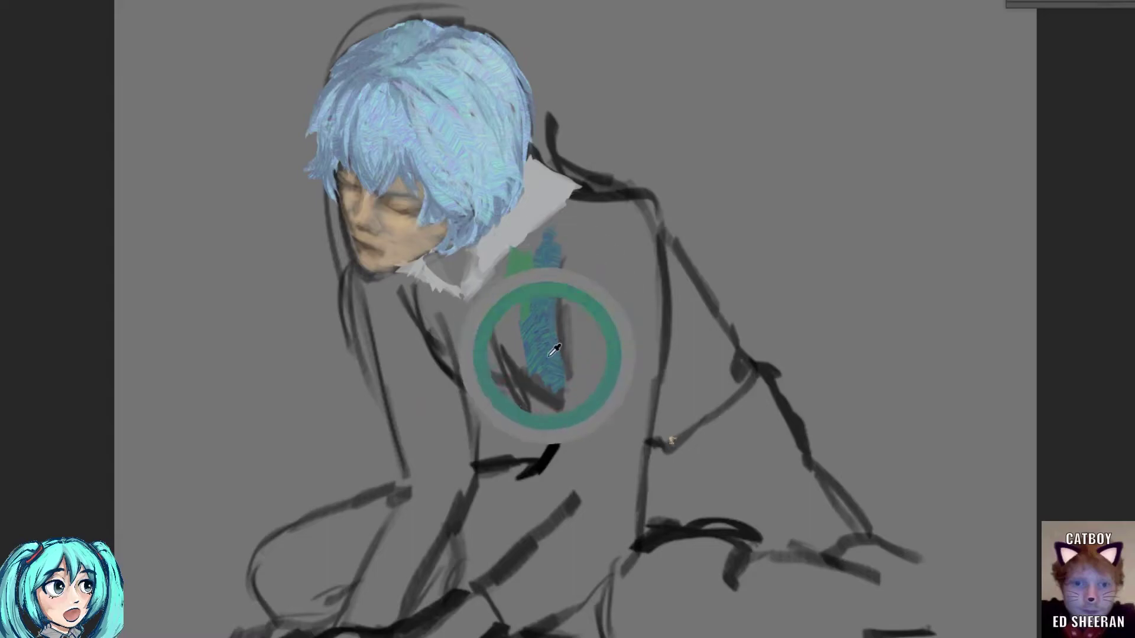
- Paint the dark-blue centre stripe and the left and right pinafore panels on the chest
drag(540, 255, 553, 385)
drag(585, 195, 532, 266)
drag(432, 329, 482, 370)
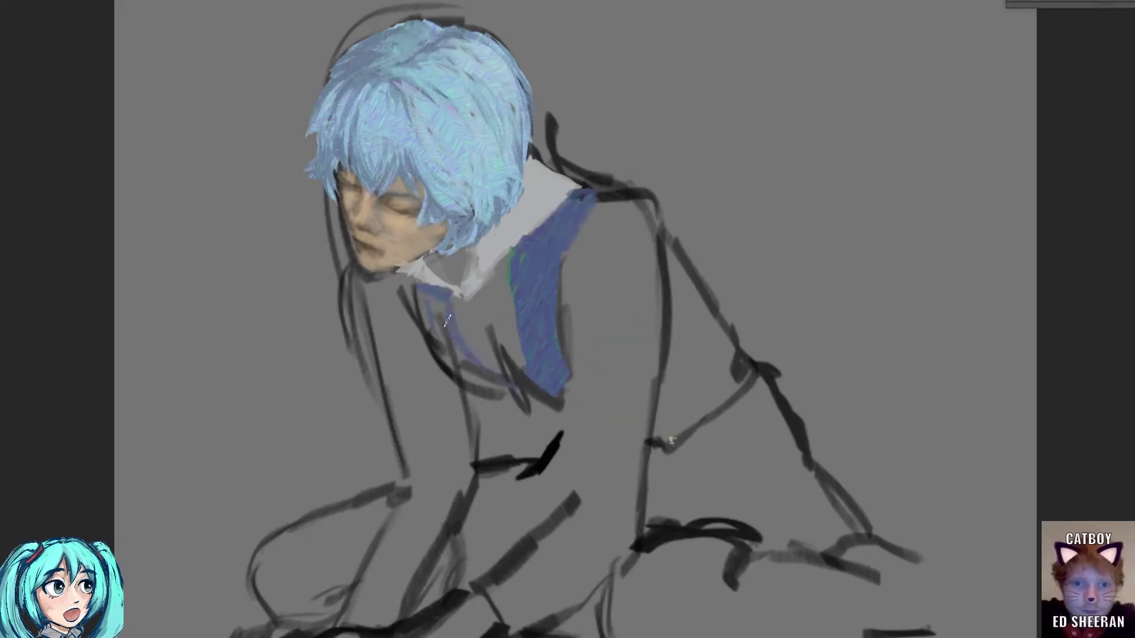
drag(491, 248, 526, 384)
mouse_move(396, 272)
mouse_down()
mouse_move(497, 393)
mouse_move(564, 413)
mouse_up()
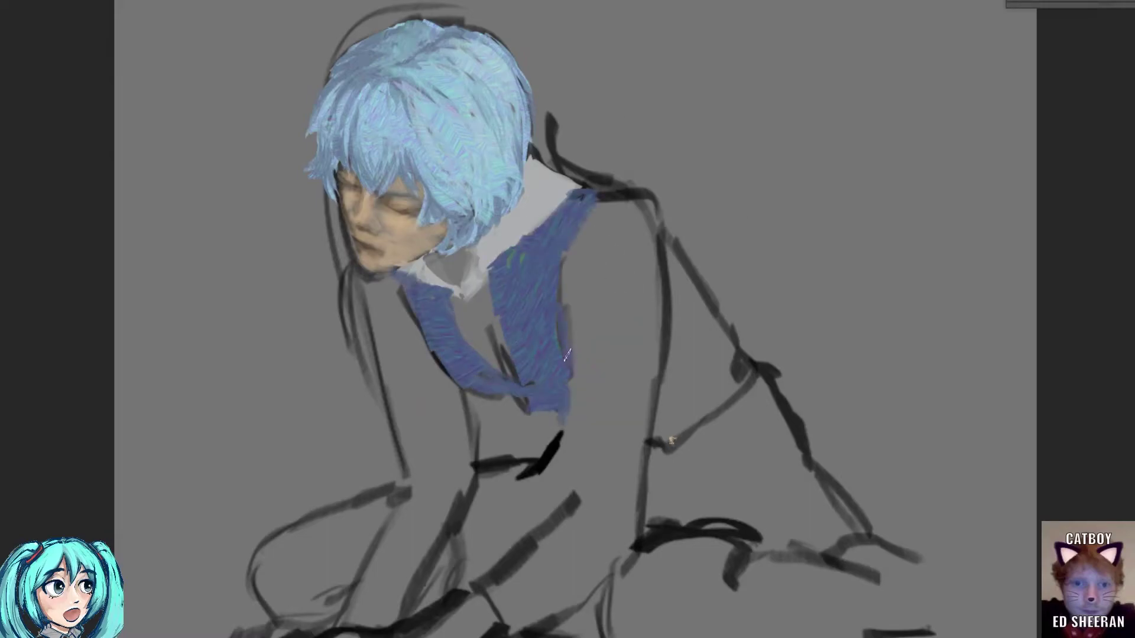
- Fill the pinafore between the arm lines and across the lower torso in blue
mouse_move(700, 346)
mouse_down()
mouse_move(698, 387)
mouse_move(745, 378)
mouse_move(715, 426)
mouse_up()
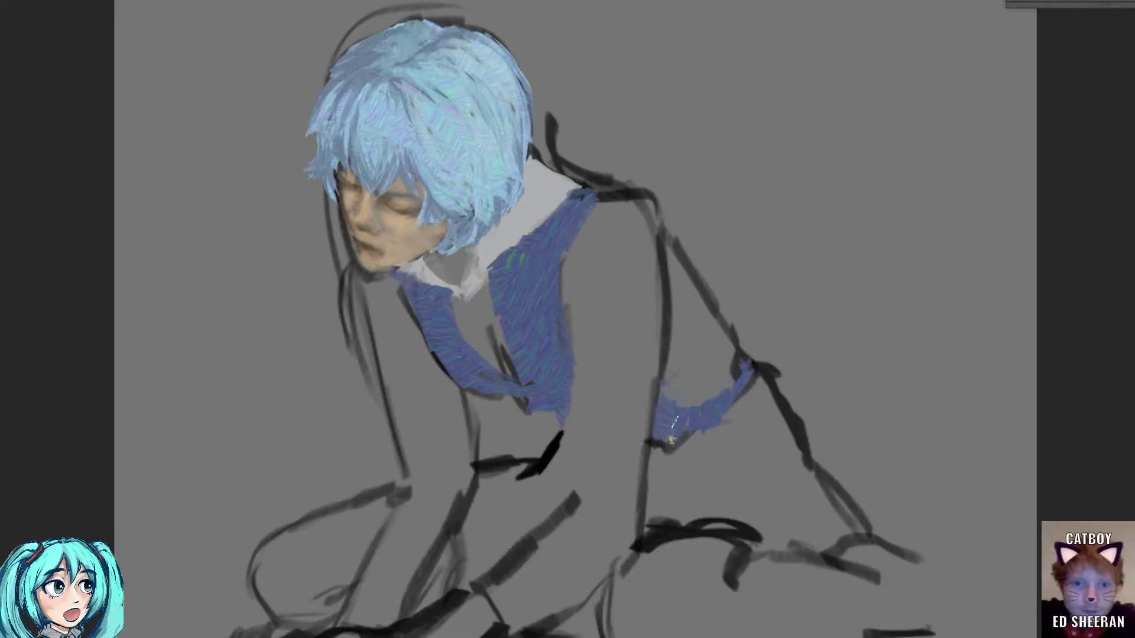
mouse_move(774, 378)
mouse_down()
mouse_move(674, 457)
mouse_move(810, 520)
mouse_move(804, 458)
mouse_move(869, 535)
mouse_up()
drag(663, 449, 824, 550)
drag(768, 426, 848, 538)
- Paint blue pinafore over the lower-left leg area
mouse_move(461, 567)
mouse_down()
mouse_move(555, 437)
mouse_move(508, 520)
mouse_up()
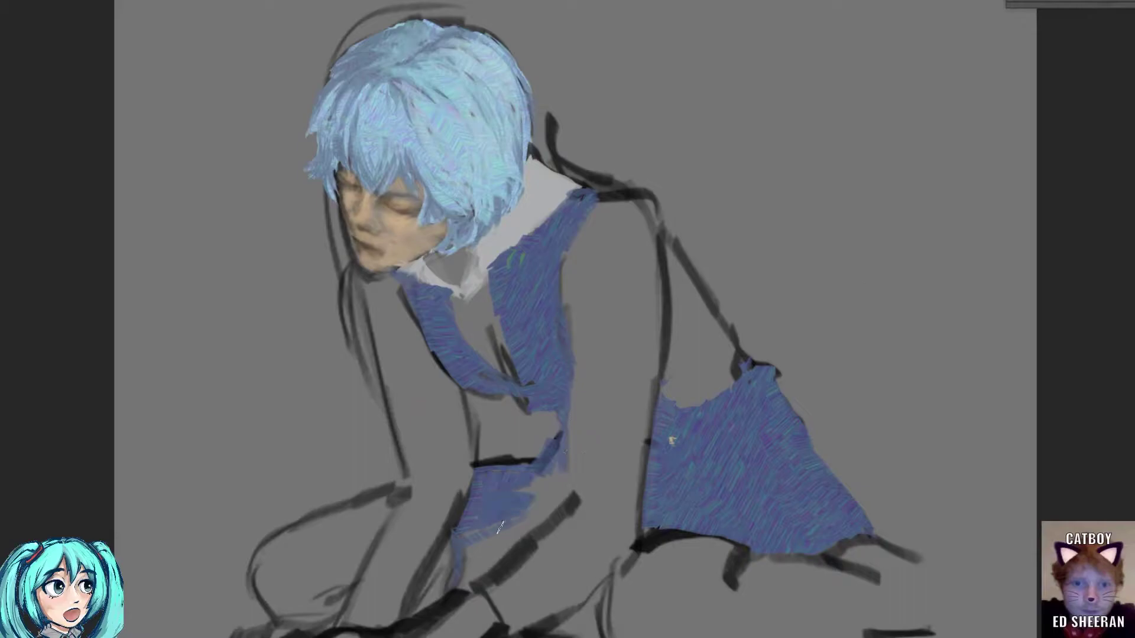
drag(574, 426, 485, 561)
drag(550, 514, 461, 591)
drag(553, 634, 600, 609)
scroll(611, 591, down, 1)
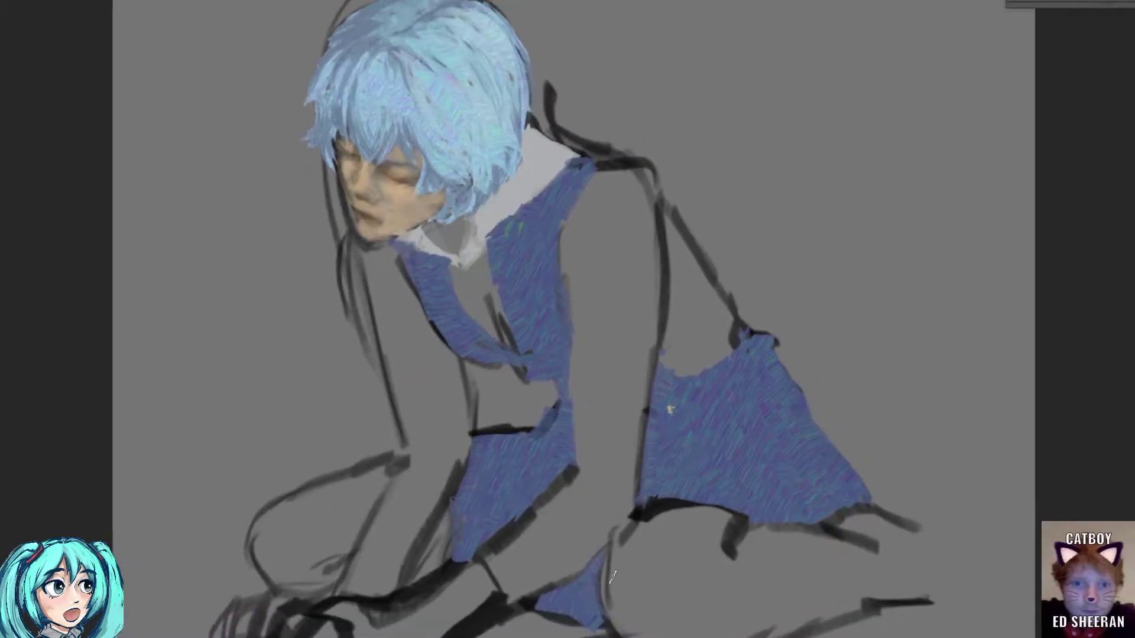
- Dab dark-blue, light teal and hair-sampled pale teal swatches beside the figure
click(899, 210)
click(885, 168)
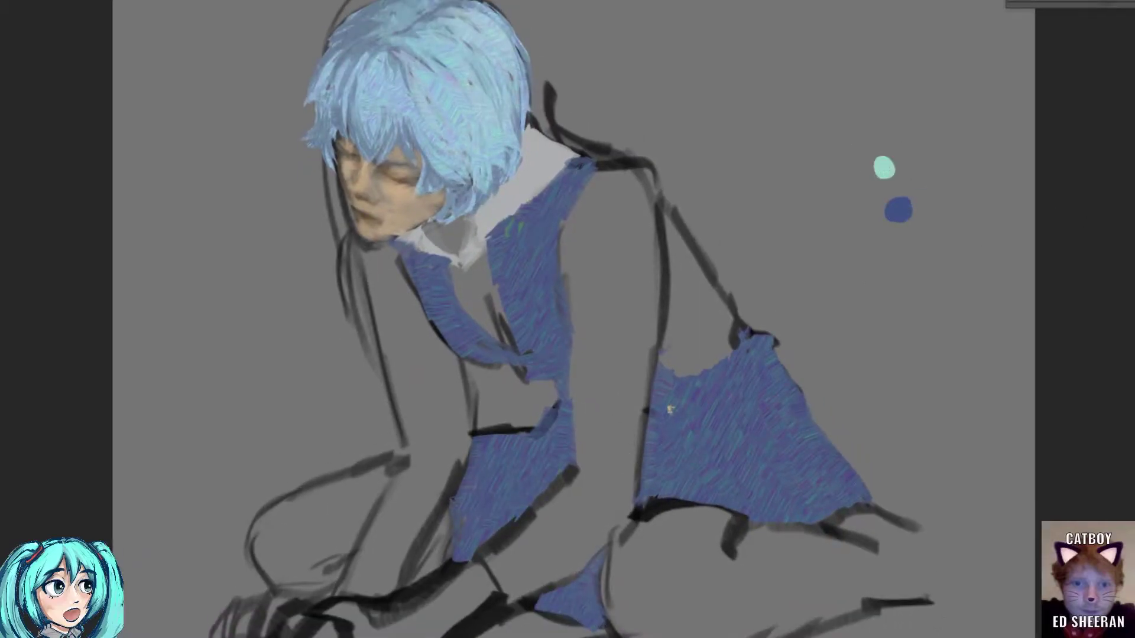
ctrl+click(369, 39)
click(873, 131)
- Add textured blue strokes to the right, centre and lower pinafore patches
drag(663, 367, 762, 346)
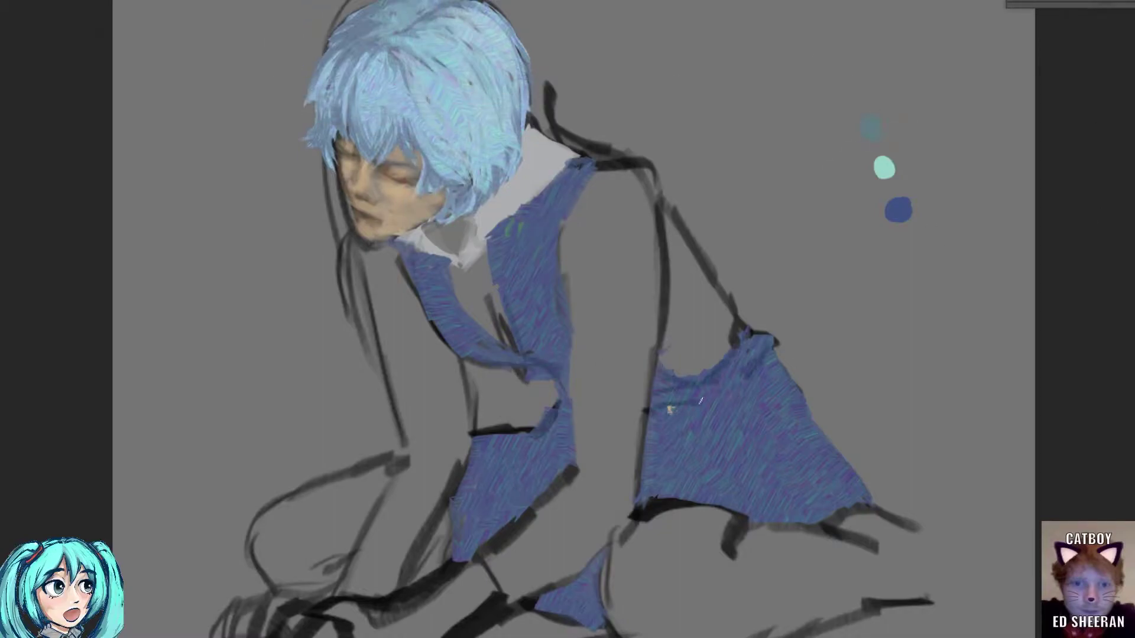
drag(704, 396, 793, 367)
drag(810, 426, 863, 487)
mouse_move(553, 419)
mouse_down()
mouse_move(550, 479)
mouse_move(456, 502)
mouse_move(506, 520)
mouse_up()
drag(600, 555, 565, 614)
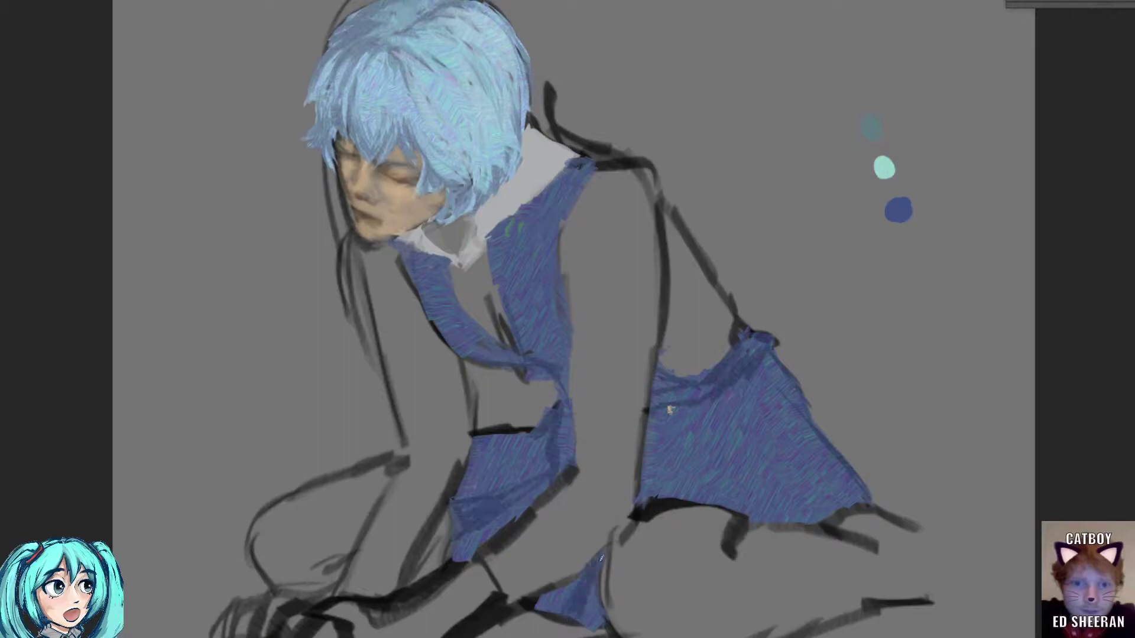
drag(485, 438, 547, 450)
- Texture the upper-left blue panel and darken the blue beside the collar
drag(568, 408, 562, 452)
drag(555, 319, 469, 358)
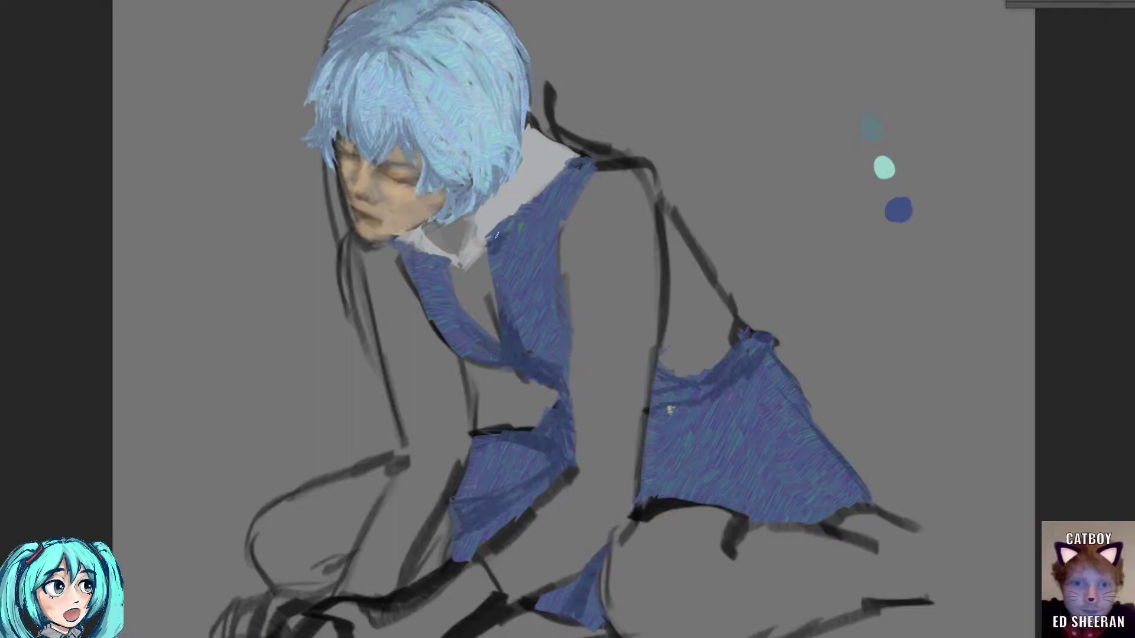
drag(496, 234, 552, 184)
drag(419, 260, 463, 324)
drag(452, 285, 475, 321)
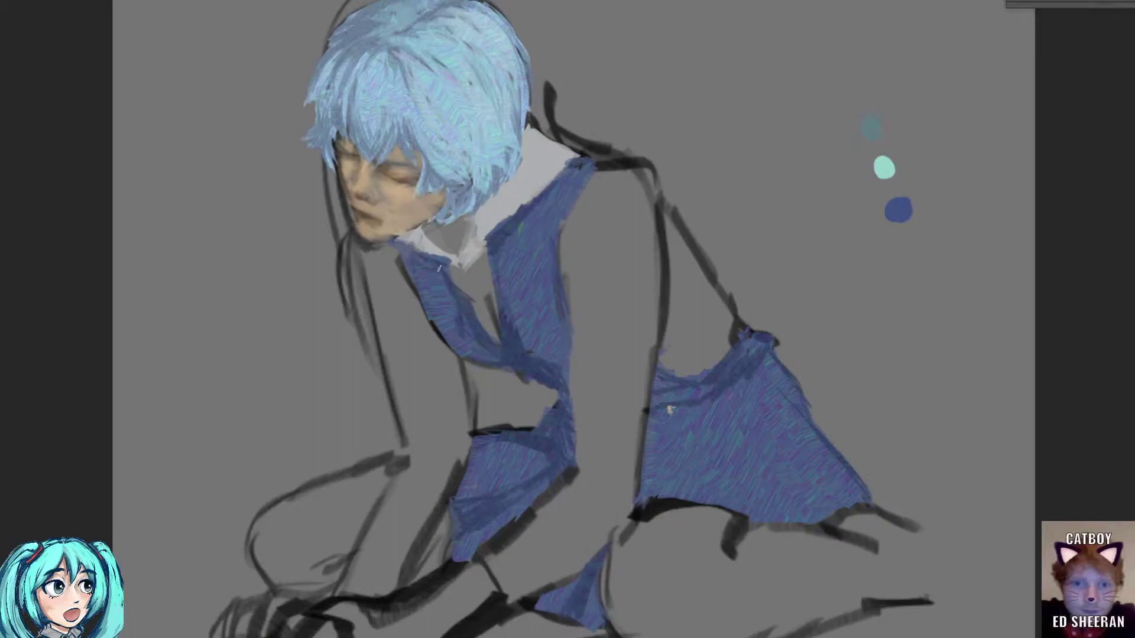
- Paint the shirt collar and chest V in light grey
drag(439, 268, 482, 343)
mouse_move(449, 249)
mouse_down()
mouse_move(502, 352)
mouse_move(473, 213)
mouse_up()
mouse_move(405, 248)
mouse_down()
mouse_move(478, 258)
mouse_move(520, 204)
mouse_up()
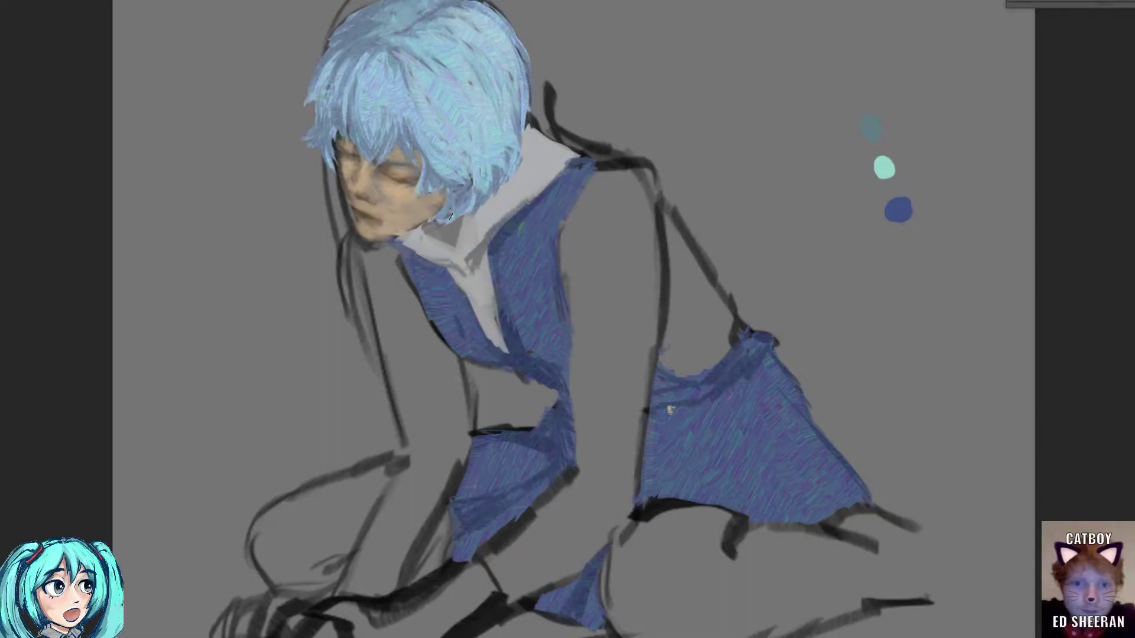
- Shade the collar and chest V with darker grey, lightening the collar at the neck
drag(503, 319, 482, 351)
mouse_move(581, 142)
mouse_down()
mouse_move(523, 154)
mouse_move(477, 212)
mouse_move(505, 198)
mouse_up()
drag(467, 277, 509, 213)
mouse_move(467, 254)
mouse_down()
mouse_move(553, 151)
mouse_move(565, 156)
mouse_up()
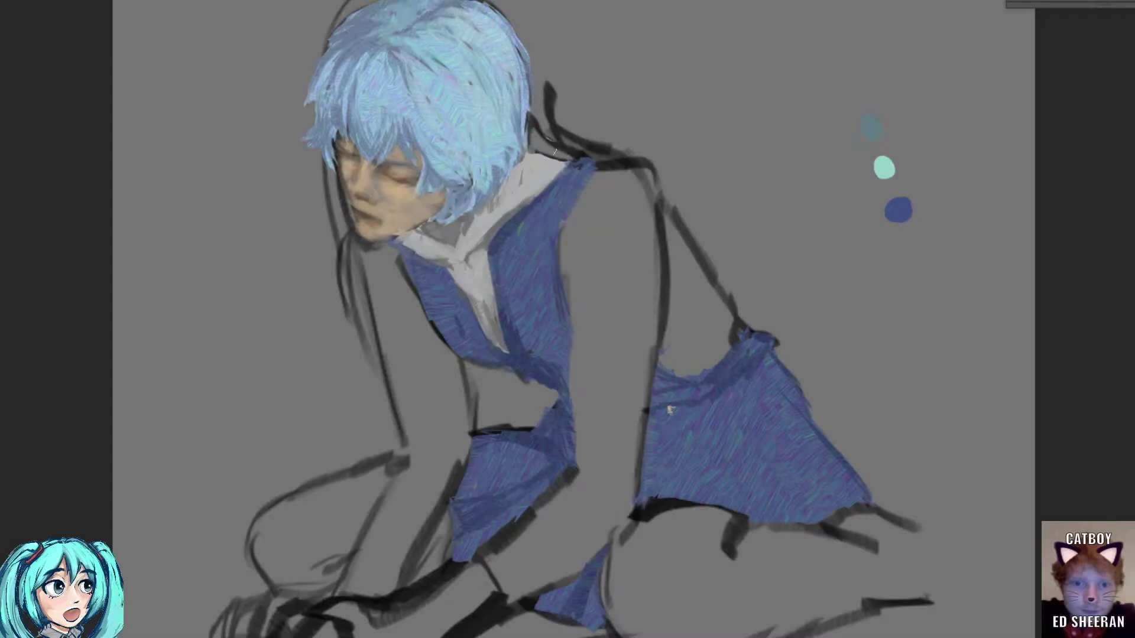
drag(488, 232, 527, 203)
- Fill the right-torso shirt in light grey with darker shading at the bottom
drag(623, 345, 568, 357)
mouse_move(597, 230)
mouse_down()
mouse_move(565, 390)
mouse_move(645, 420)
mouse_up()
drag(576, 245, 562, 384)
drag(633, 275, 657, 354)
drag(595, 159, 659, 343)
drag(585, 201, 609, 378)
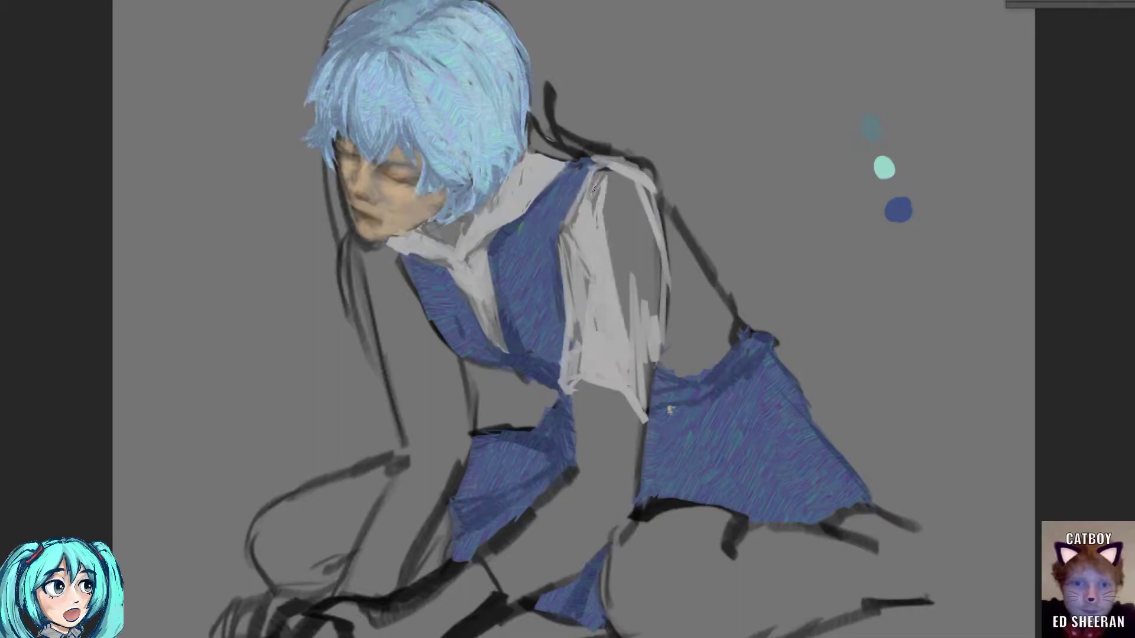
mouse_move(620, 171)
mouse_down()
mouse_move(656, 379)
mouse_move(566, 395)
mouse_move(656, 414)
mouse_up()
mouse_move(577, 393)
mouse_down()
mouse_move(573, 374)
mouse_move(636, 395)
mouse_up()
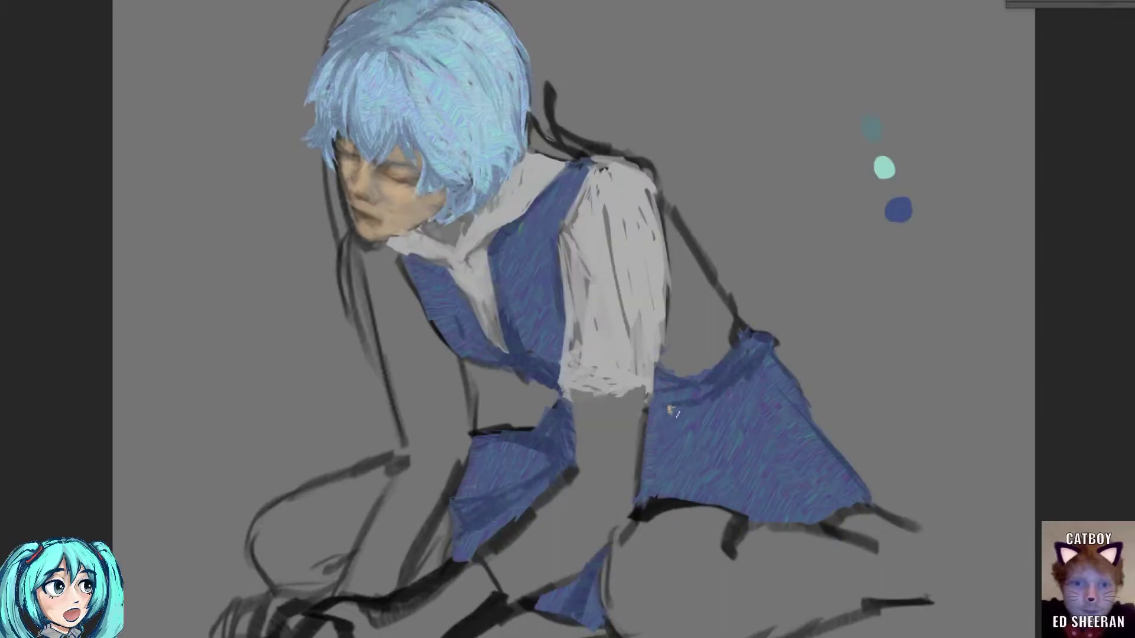
- Paint the left sleeve in light grey
mouse_move(376, 255)
mouse_down()
mouse_move(414, 379)
mouse_move(461, 391)
mouse_up()
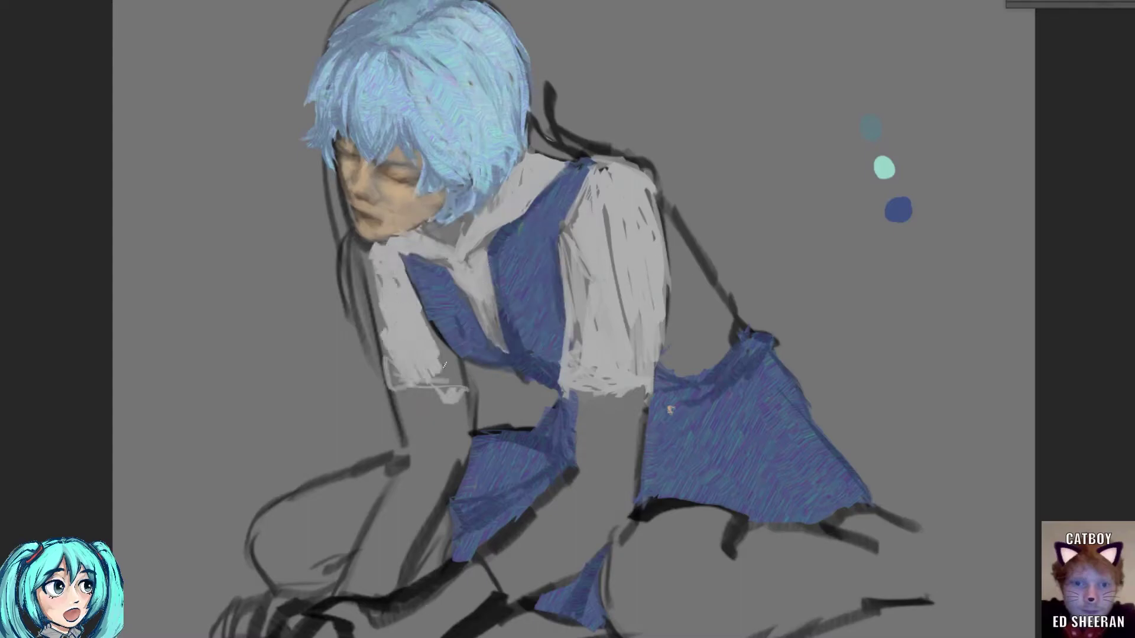
drag(426, 319, 473, 396)
mouse_move(361, 248)
mouse_down()
mouse_move(375, 286)
mouse_move(366, 243)
mouse_up()
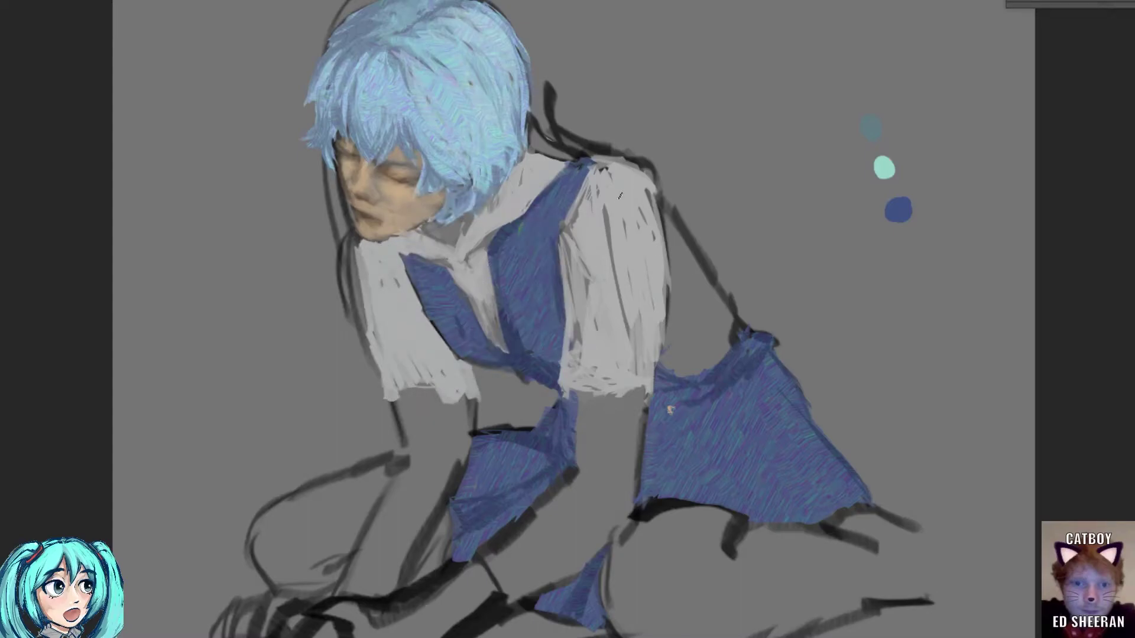
- Add light-grey texture to the shirt and sleeve, then start skin tone on the neck
drag(620, 196, 652, 390)
drag(567, 242, 588, 296)
drag(358, 260, 379, 394)
drag(561, 378, 637, 294)
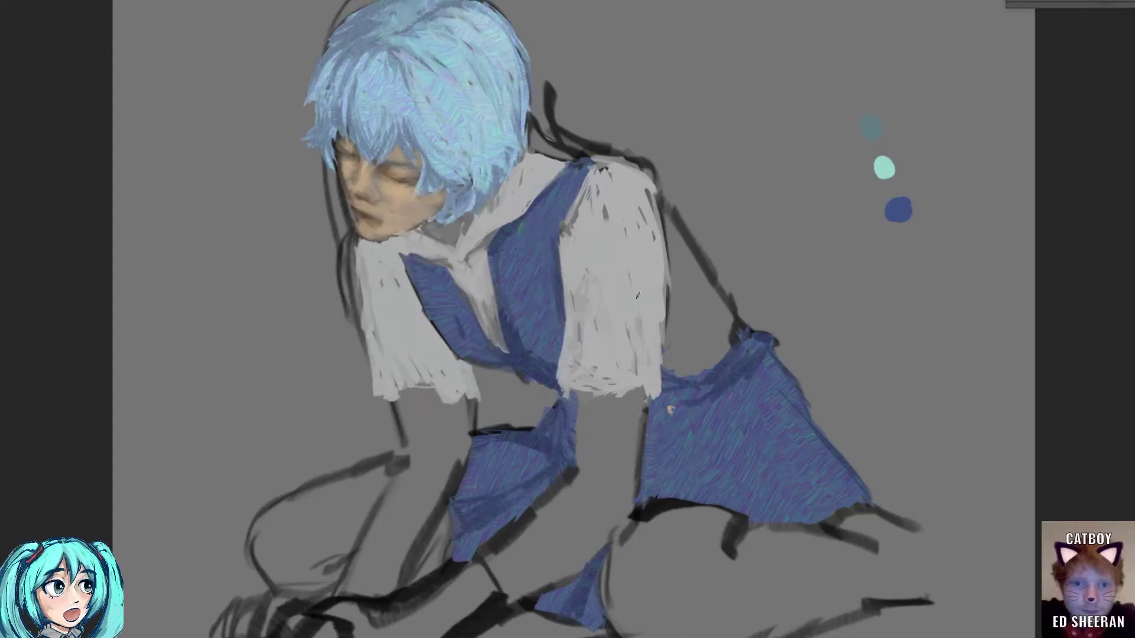
drag(448, 234, 458, 237)
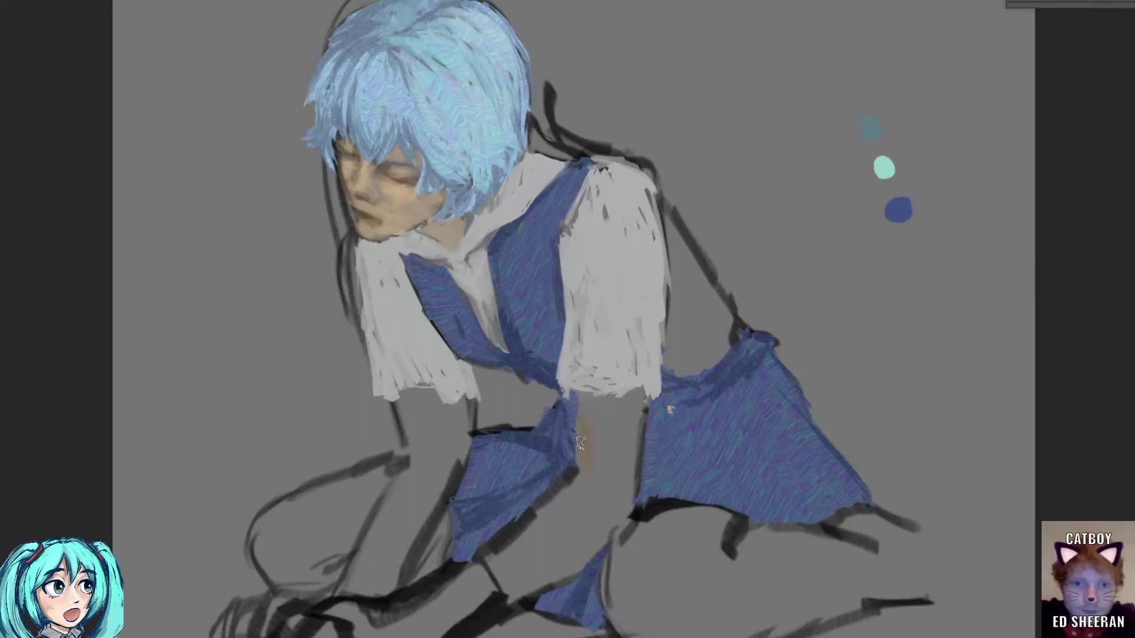
- Paint tan skin tone on both forearms and hands
drag(411, 424, 440, 395)
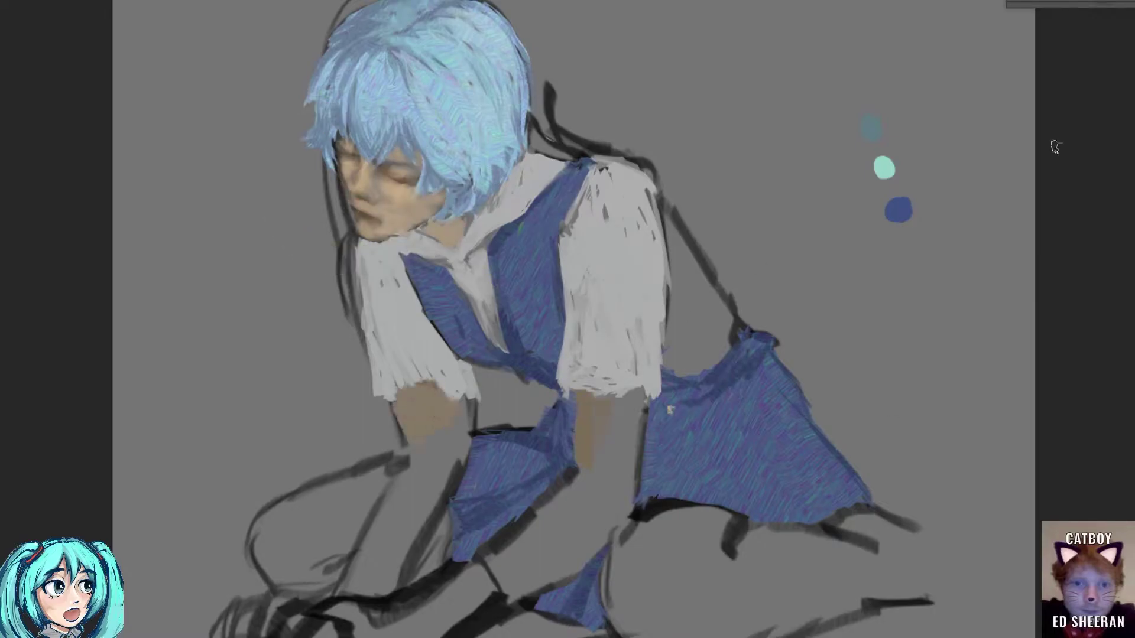
drag(587, 410, 594, 446)
drag(414, 441, 337, 597)
drag(456, 467, 509, 597)
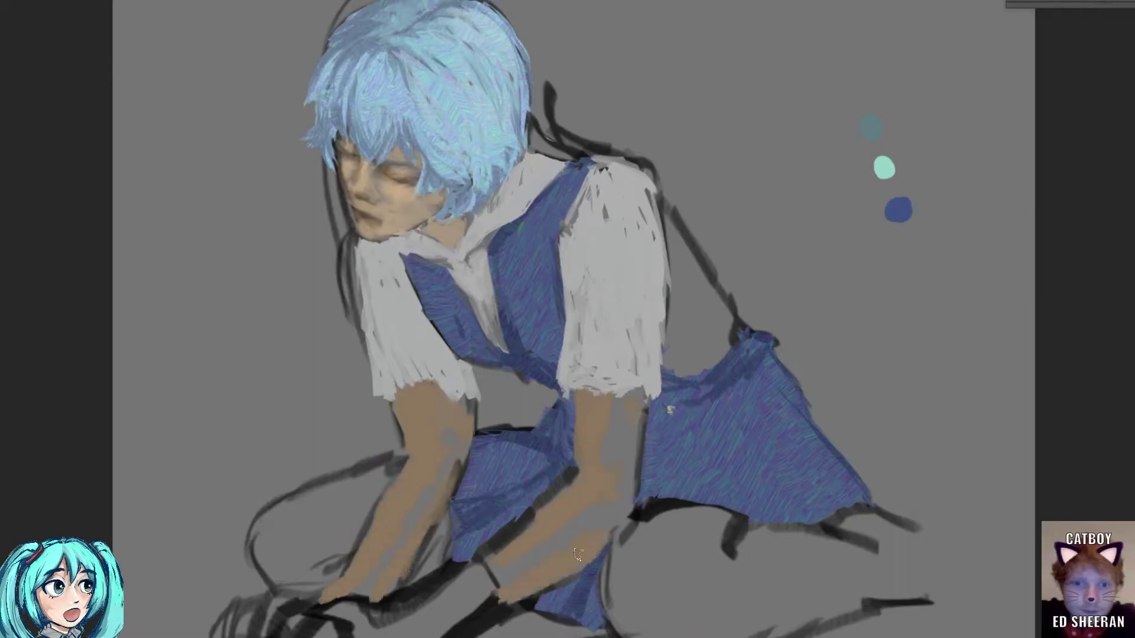
drag(609, 426, 614, 626)
- Paint tan skin across the thighs, right leg and knee
drag(644, 517, 706, 502)
drag(287, 500, 402, 464)
drag(414, 573, 449, 529)
drag(284, 591, 355, 550)
drag(724, 559, 759, 529)
drag(783, 632, 818, 625)
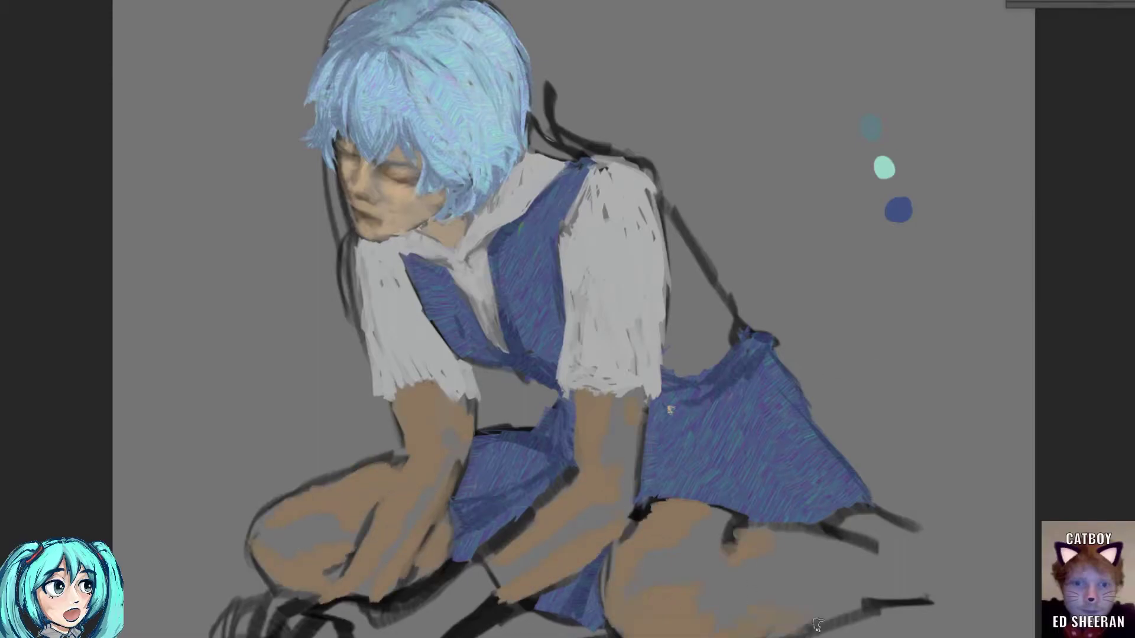
- Paint a dark grey sock below the right knee and blend the lower leg
mouse_move(812, 540)
mouse_down()
mouse_move(892, 591)
mouse_move(828, 621)
mouse_up()
drag(857, 555, 898, 597)
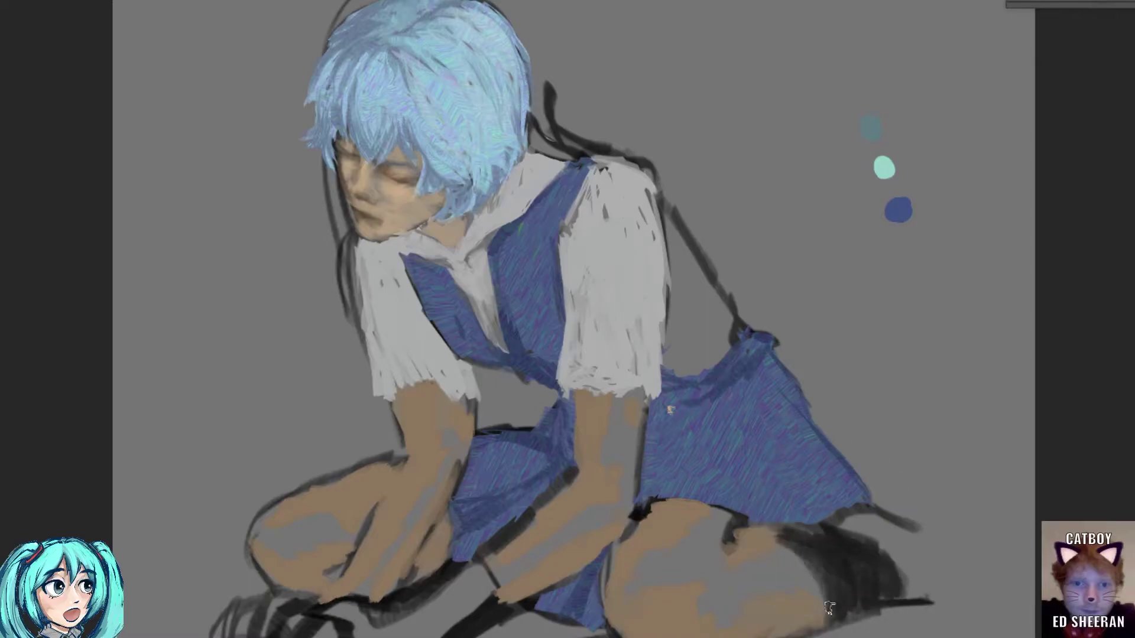
mouse_move(827, 615)
mouse_down()
mouse_move(834, 562)
mouse_move(783, 617)
mouse_up()
drag(798, 550, 851, 630)
- Paint a white shoe on the right foot, restoring tan on the lower leg
mouse_move(839, 520)
mouse_down()
mouse_move(967, 582)
mouse_move(951, 538)
mouse_up()
mouse_move(764, 517)
mouse_down()
mouse_move(830, 550)
mouse_move(860, 612)
mouse_up()
drag(745, 544, 714, 514)
mouse_move(900, 551)
mouse_down()
mouse_move(834, 517)
mouse_move(907, 598)
mouse_up()
mouse_move(993, 603)
mouse_down()
mouse_move(922, 529)
mouse_move(978, 569)
mouse_move(970, 608)
mouse_up()
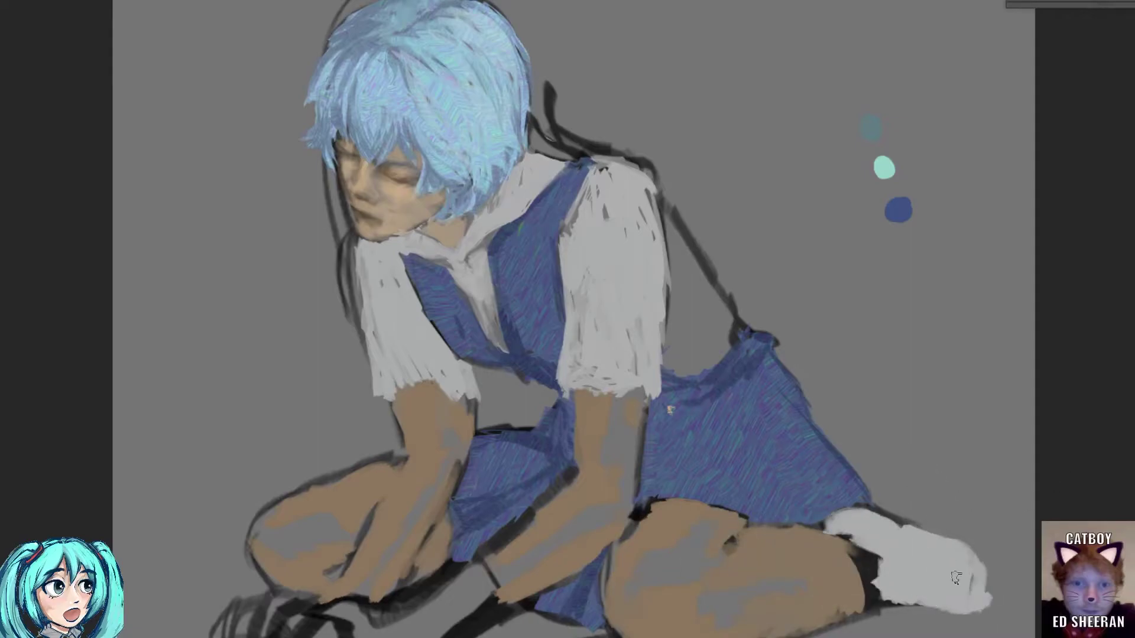
drag(984, 556, 959, 603)
- Shade the white shoe with grey and dark strokes
mouse_move(862, 511)
mouse_down()
mouse_move(905, 526)
mouse_move(881, 588)
mouse_up()
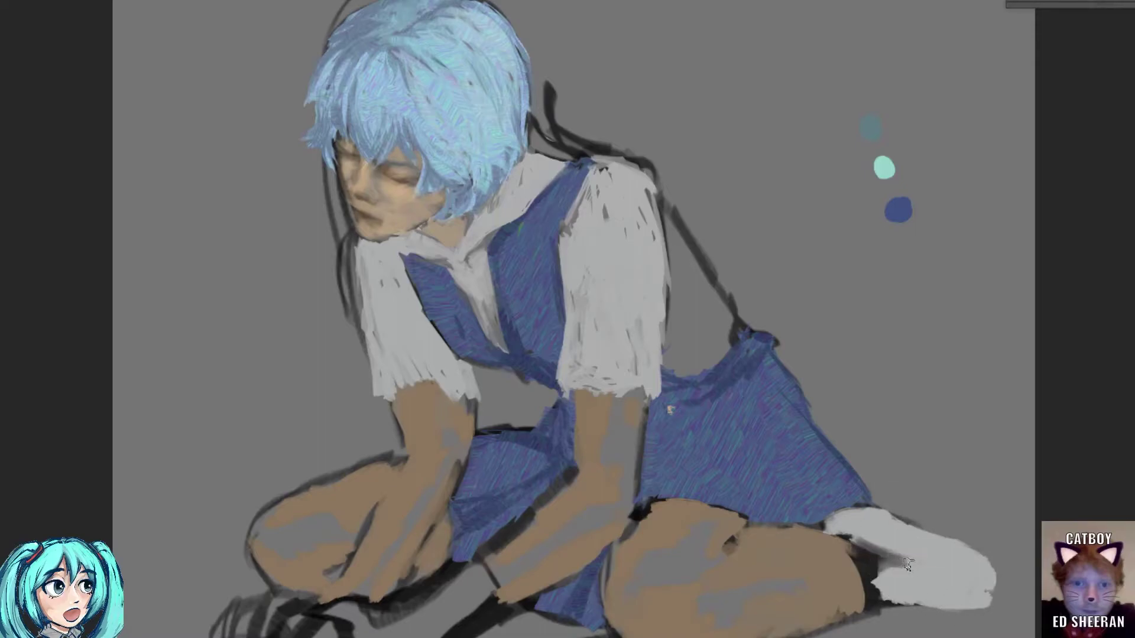
drag(854, 539, 943, 609)
drag(827, 508, 958, 612)
mouse_move(919, 535)
mouse_down()
mouse_move(978, 563)
mouse_move(845, 502)
mouse_move(814, 542)
mouse_move(814, 509)
mouse_move(724, 597)
mouse_up()
- Free-transform the right leg and shoe to narrow, level and shift them right
key(ctrl+t)
drag(1013, 589, 973, 570)
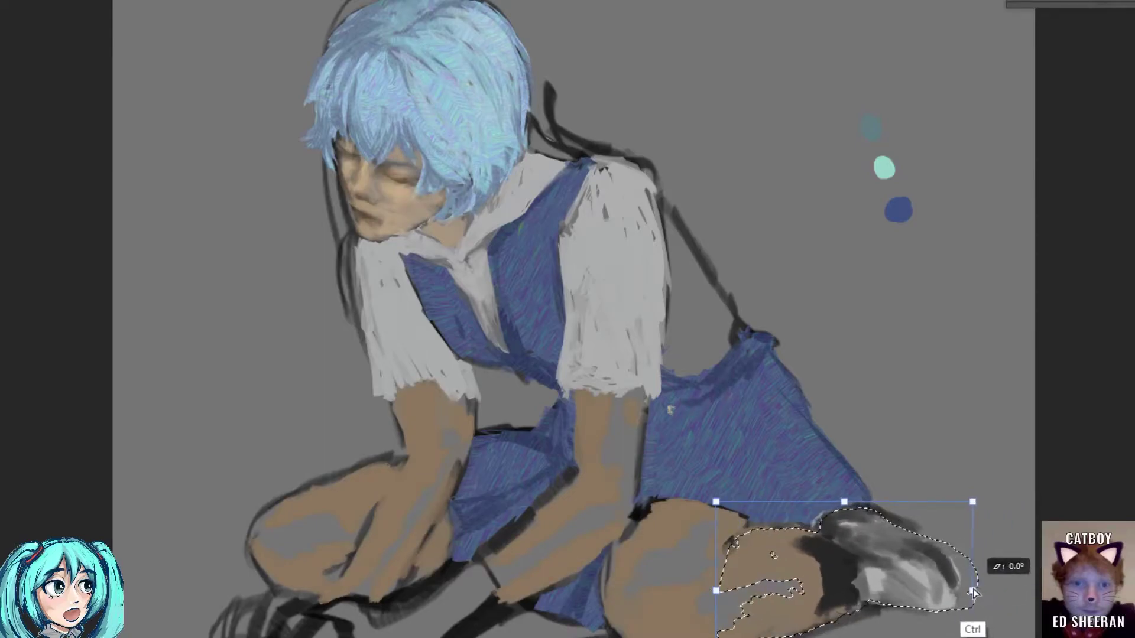
drag(978, 499, 966, 517)
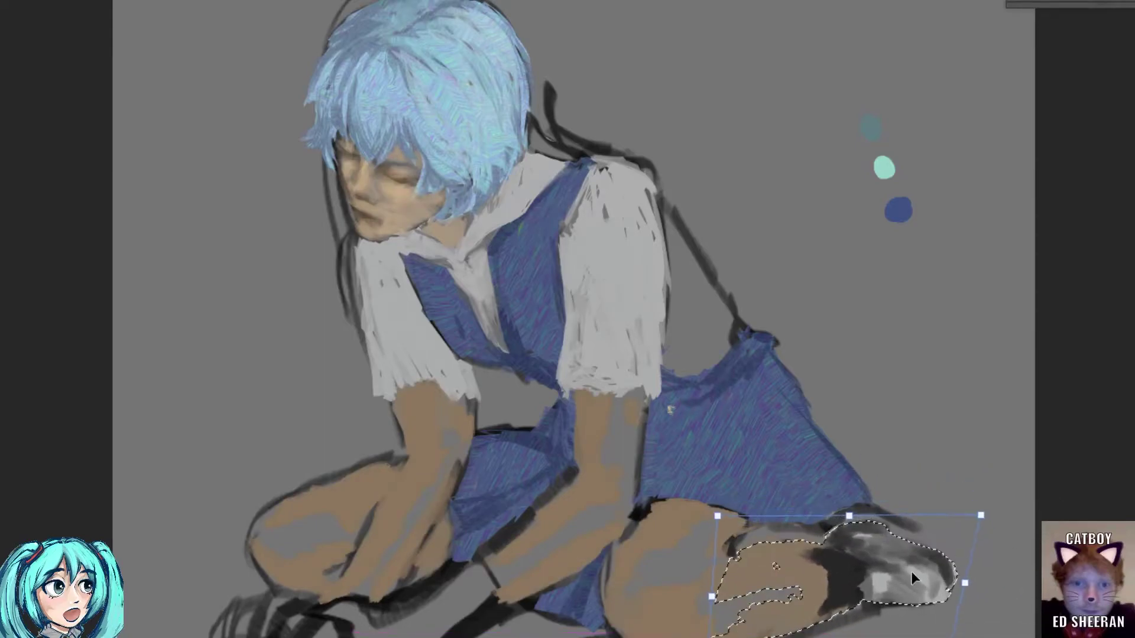
drag(911, 571, 919, 571)
key(Return)
key(ctrl+d)
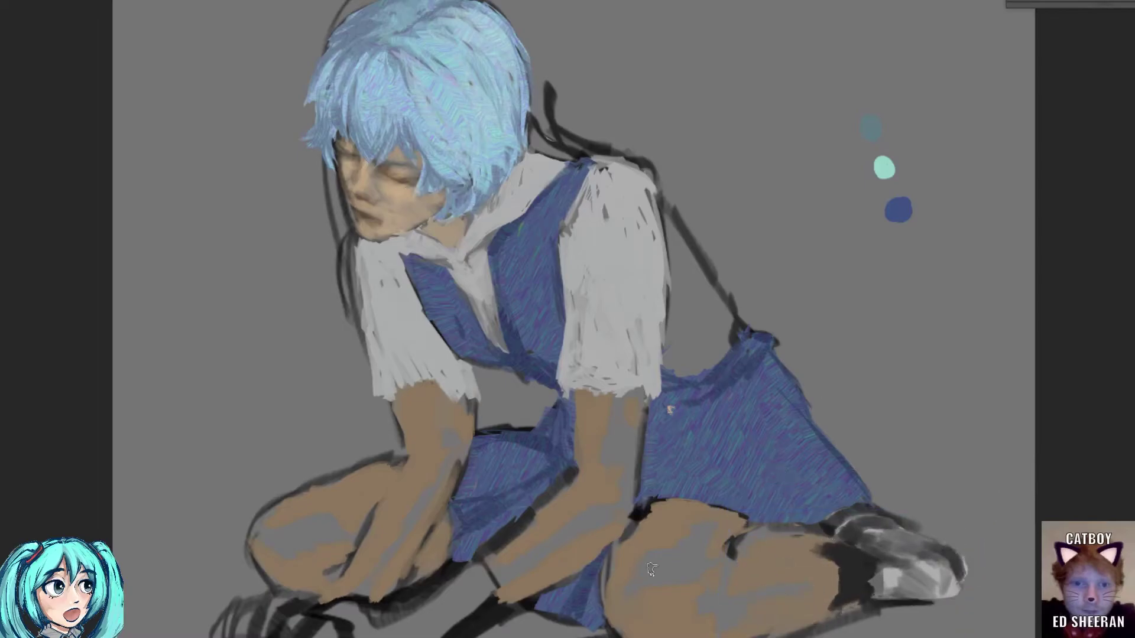
- Lighten the skin on both thighs and the lower leg with peach highlights
drag(623, 583, 712, 567)
drag(792, 576, 742, 535)
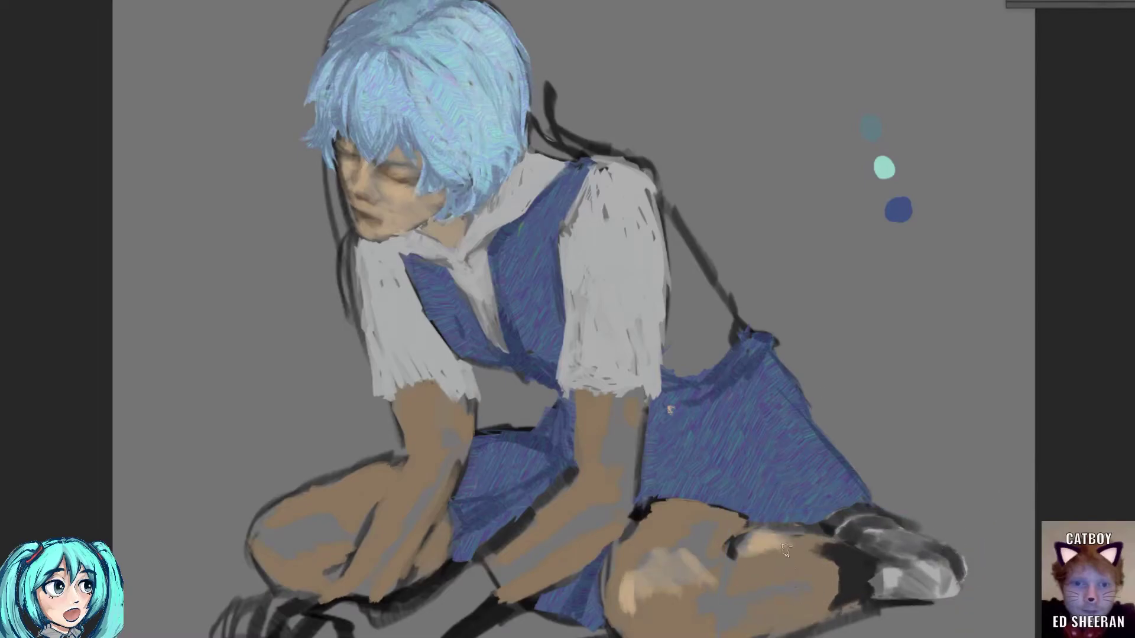
drag(834, 532, 768, 597)
drag(745, 612, 668, 629)
mouse_move(724, 515)
mouse_down()
mouse_move(645, 573)
mouse_move(679, 627)
mouse_up()
drag(266, 550, 354, 497)
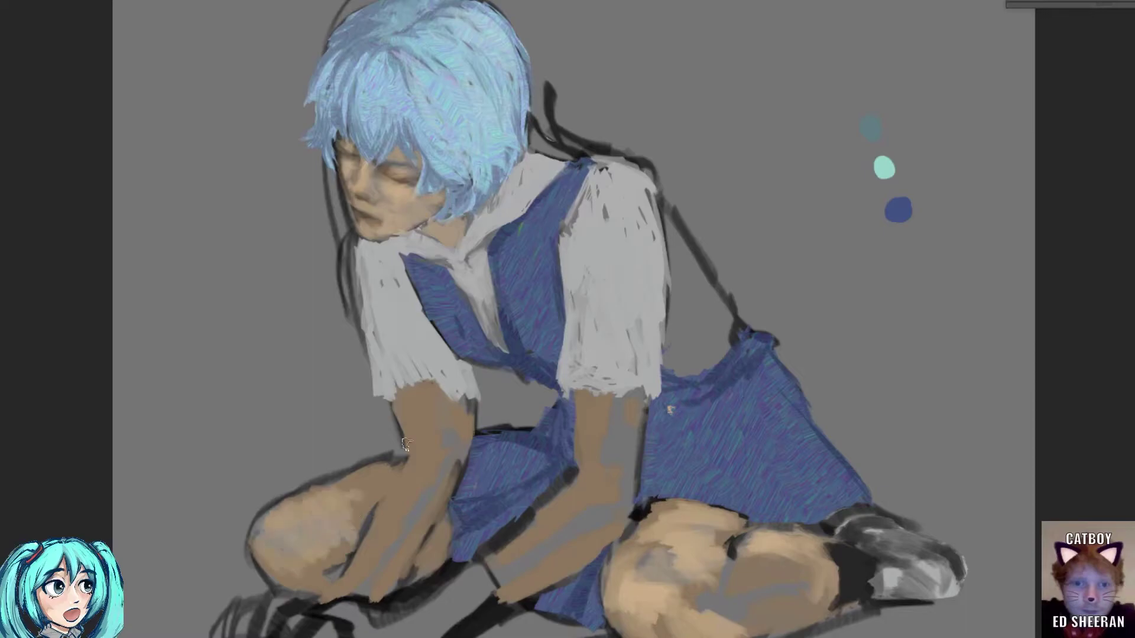
- Lighten the arms and darken the left edge of the forearm
mouse_move(490, 561)
mouse_down()
mouse_move(597, 502)
mouse_move(621, 396)
mouse_up()
mouse_move(467, 402)
mouse_down()
mouse_move(456, 447)
mouse_move(379, 585)
mouse_up()
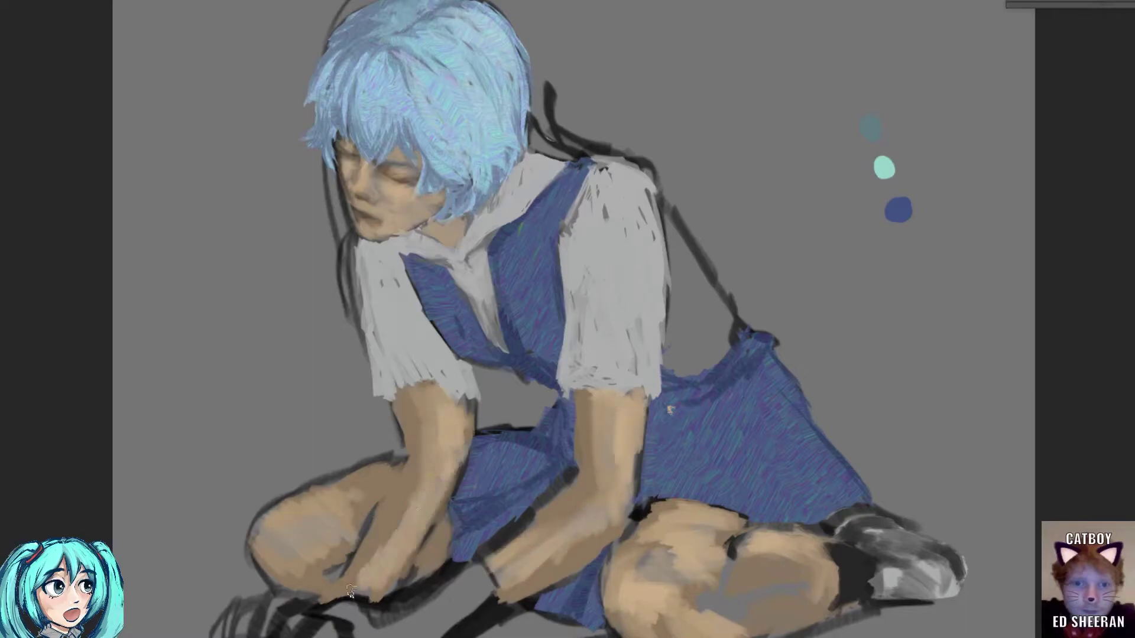
drag(437, 455, 366, 597)
drag(394, 415, 405, 444)
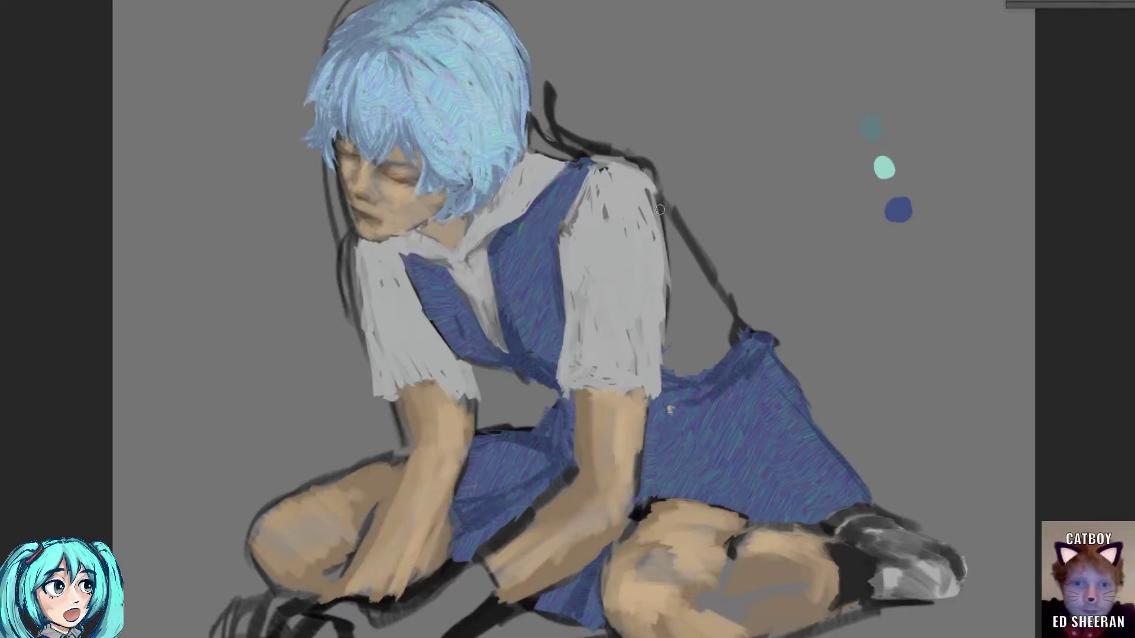
- Undo the hair-top fill and shade the forearms with darker skin tone
key(ctrl+z)
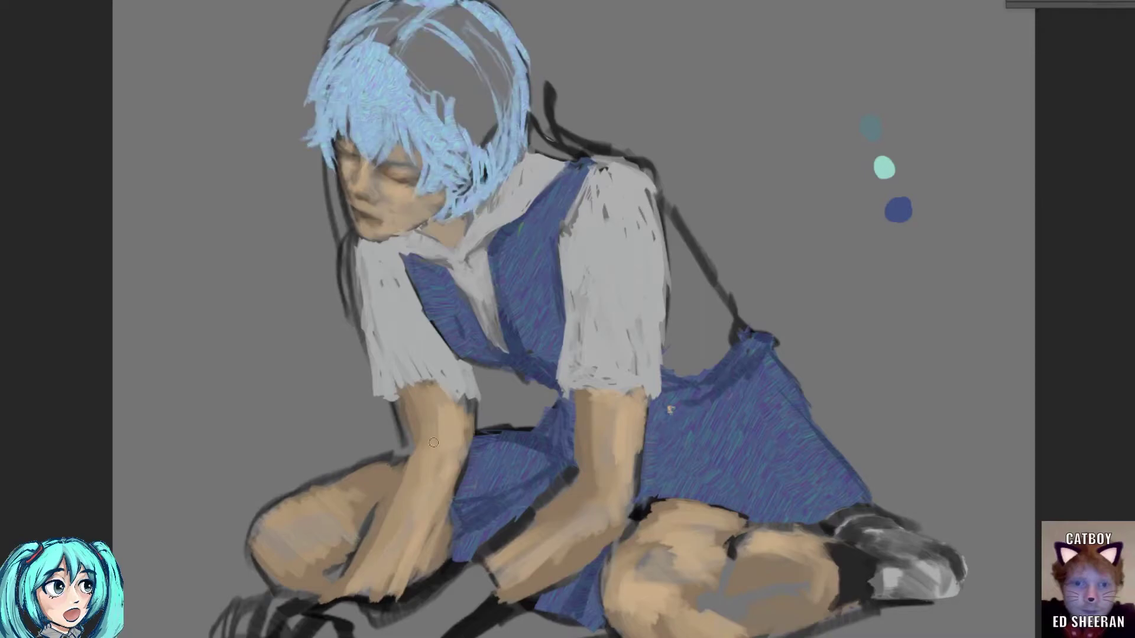
drag(452, 396, 384, 586)
drag(443, 423, 375, 585)
mouse_move(647, 398)
mouse_down()
mouse_move(609, 464)
mouse_move(509, 570)
mouse_up()
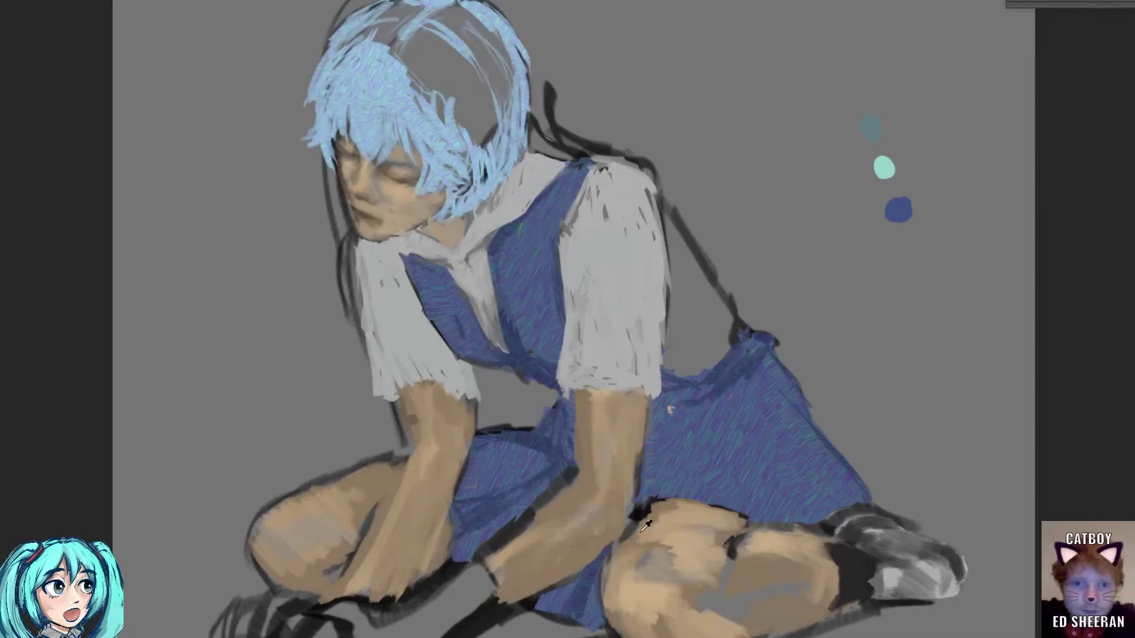
- Blend lighter skin over the arms and knee and fill the right thigh gap
drag(588, 484, 526, 559)
mouse_move(408, 393)
mouse_down()
mouse_move(437, 434)
mouse_move(384, 573)
mouse_up()
drag(314, 523, 296, 562)
drag(266, 526, 340, 582)
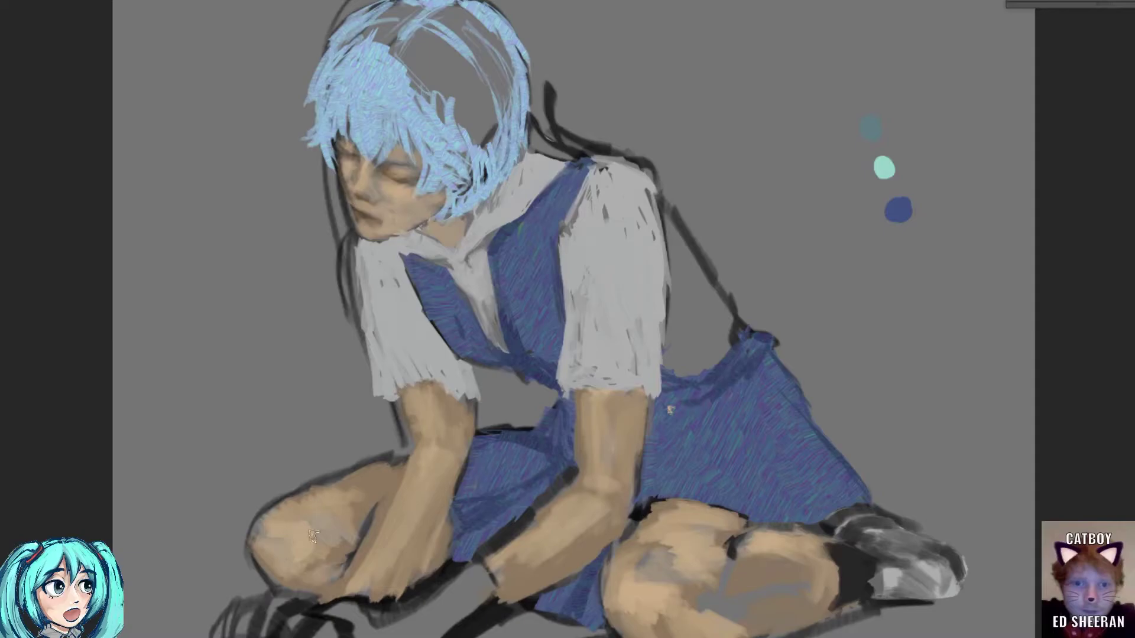
drag(355, 473, 320, 550)
drag(699, 568, 768, 559)
mouse_move(627, 547)
mouse_down()
mouse_move(748, 633)
mouse_move(821, 584)
mouse_up()
- Cover the dark ankle area with skin tone
mouse_move(806, 629)
mouse_down()
mouse_move(860, 606)
mouse_move(839, 546)
mouse_up()
drag(833, 606, 878, 576)
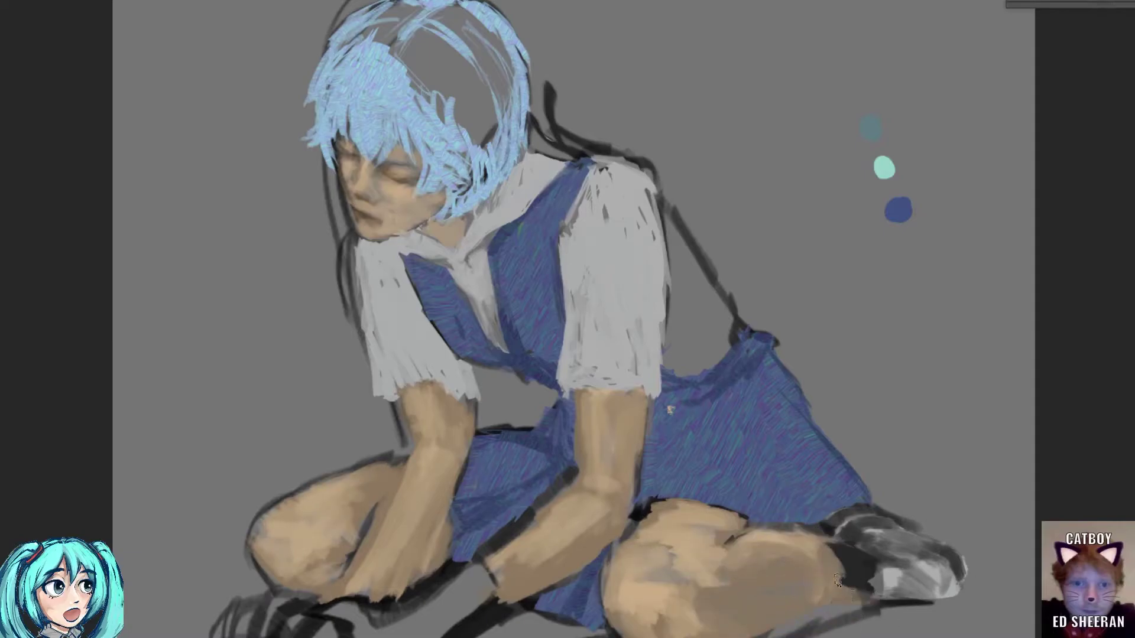
drag(798, 558, 852, 521)
drag(839, 561, 884, 520)
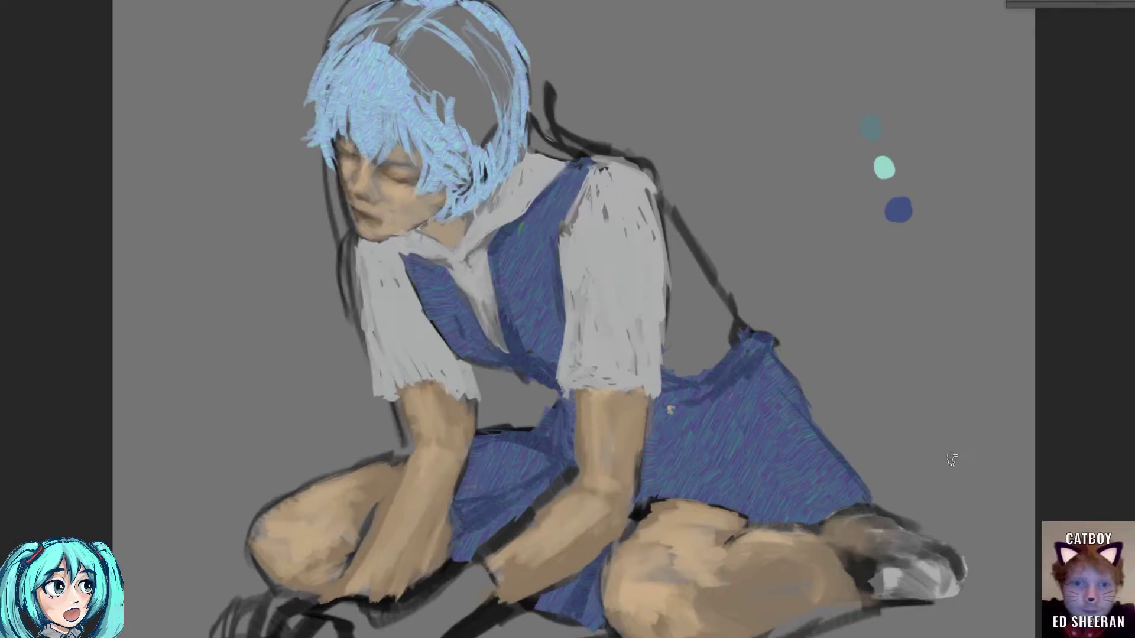
- Paint a white sock over the lower-left foot and the hand beneath it
mouse_move(322, 609)
mouse_down()
mouse_move(414, 629)
mouse_move(508, 567)
mouse_move(491, 633)
mouse_move(414, 630)
mouse_up()
drag(278, 591, 387, 585)
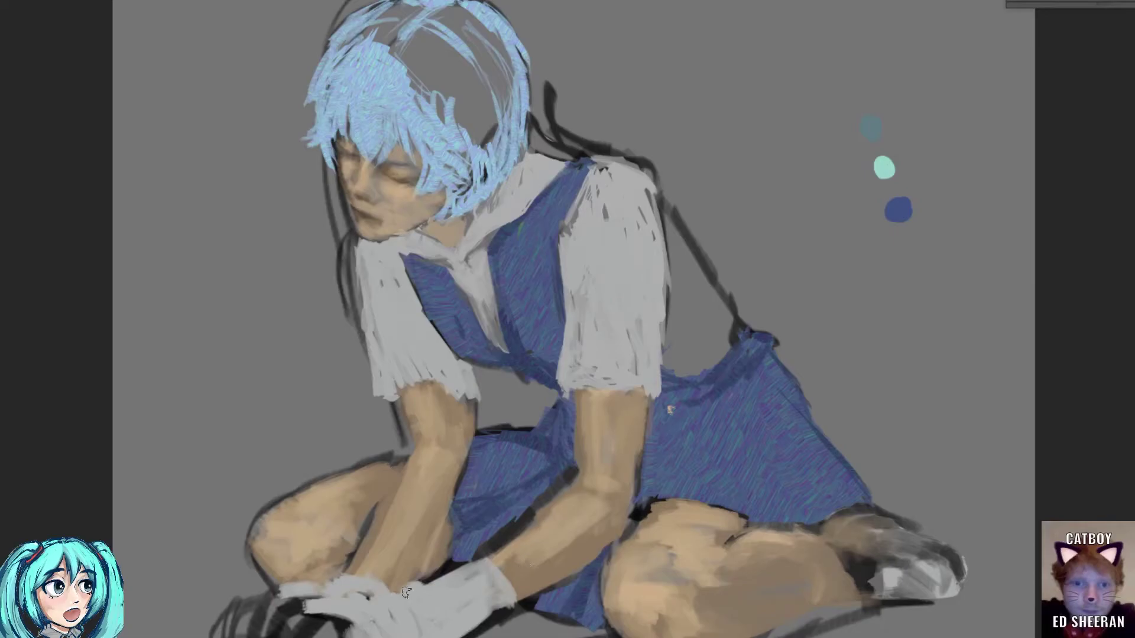
mouse_move(304, 633)
mouse_down()
mouse_move(344, 628)
mouse_move(289, 614)
mouse_move(299, 596)
mouse_up()
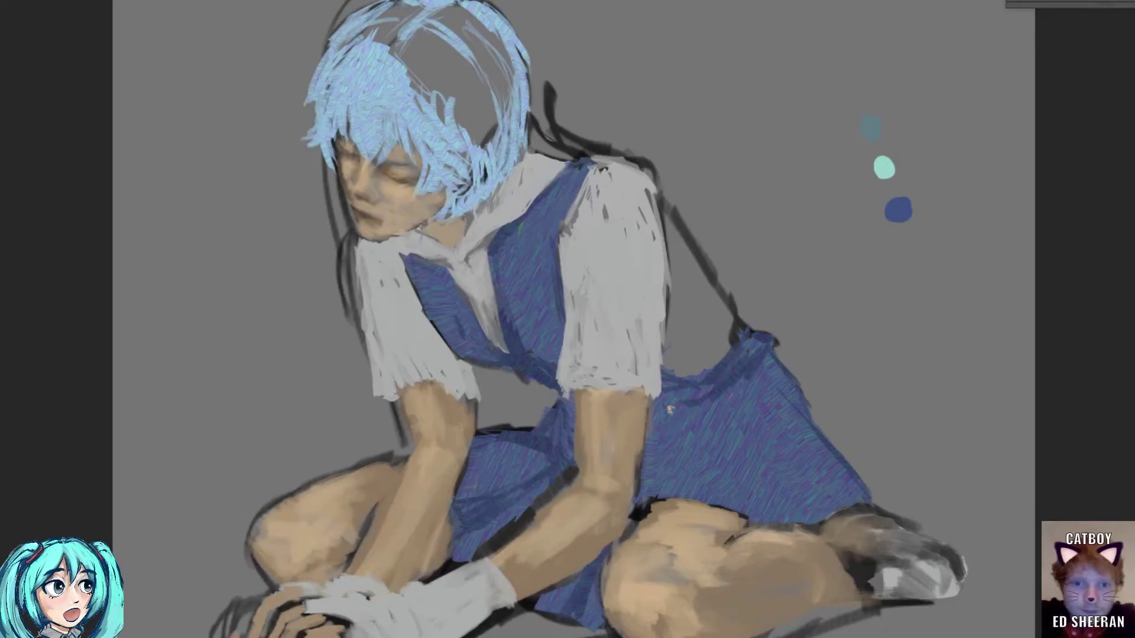
drag(223, 632, 258, 598)
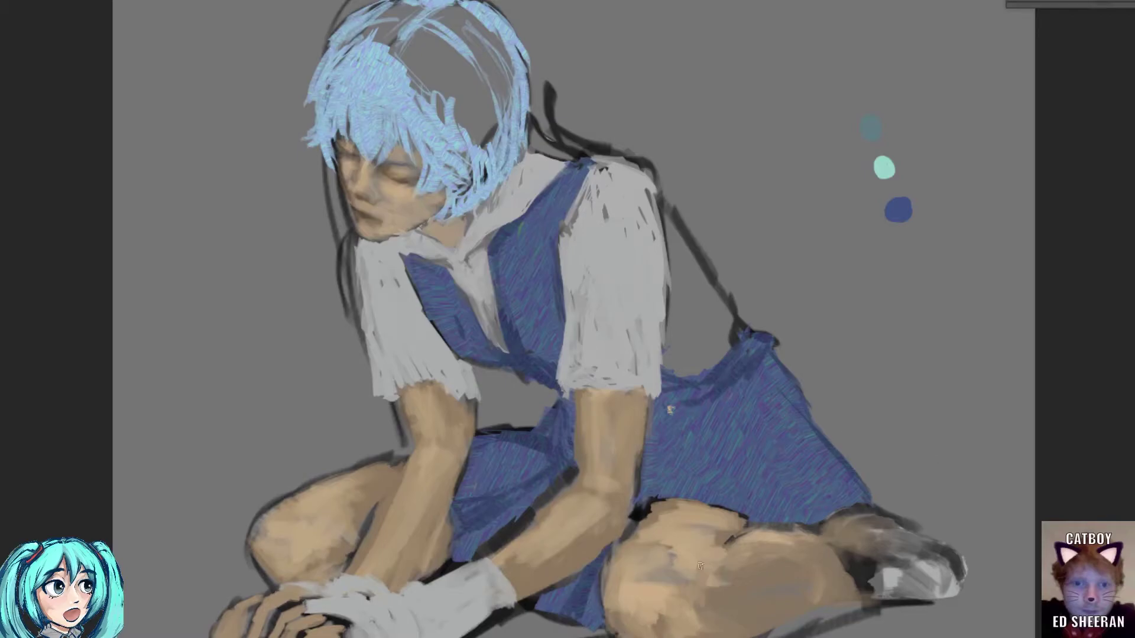
- Darken the thigh's top edge, brighten a skirt patch and widen the pinafore strap
drag(638, 507, 738, 523)
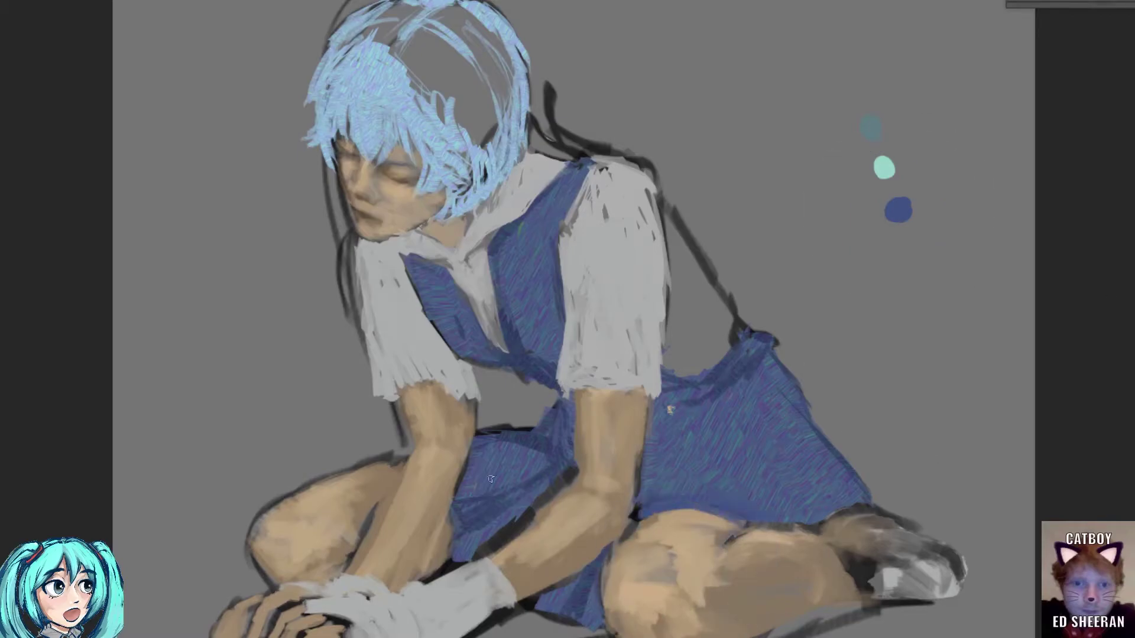
drag(473, 505, 507, 495)
drag(588, 170, 564, 253)
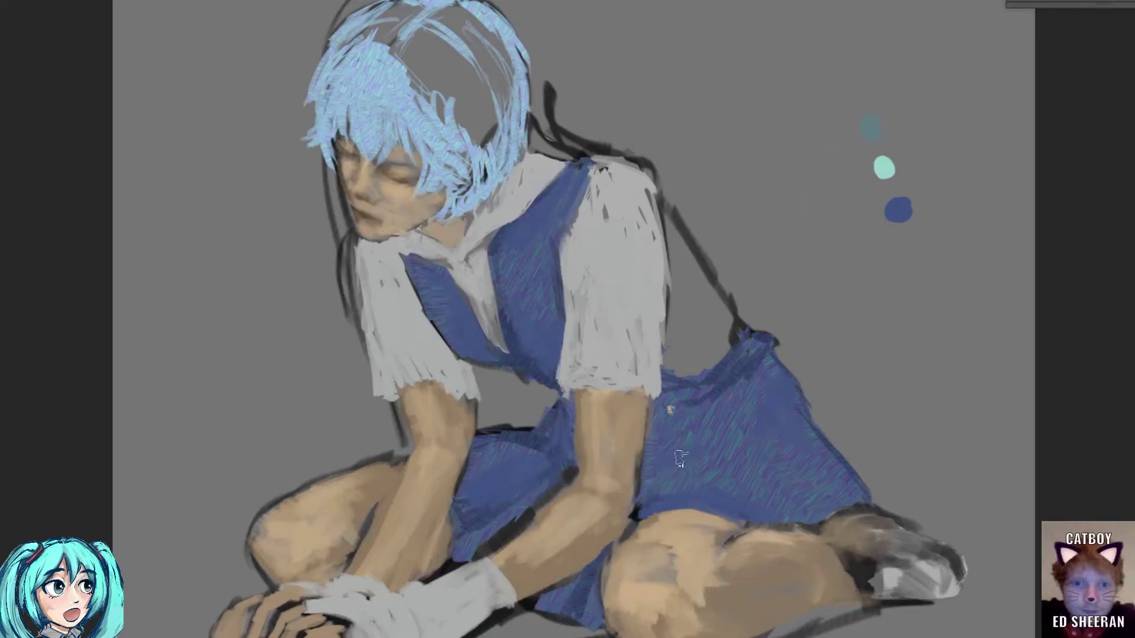
- Dab a dark blue-purple swatch and repaint the pinafore in darker, smoother blue
click(919, 248)
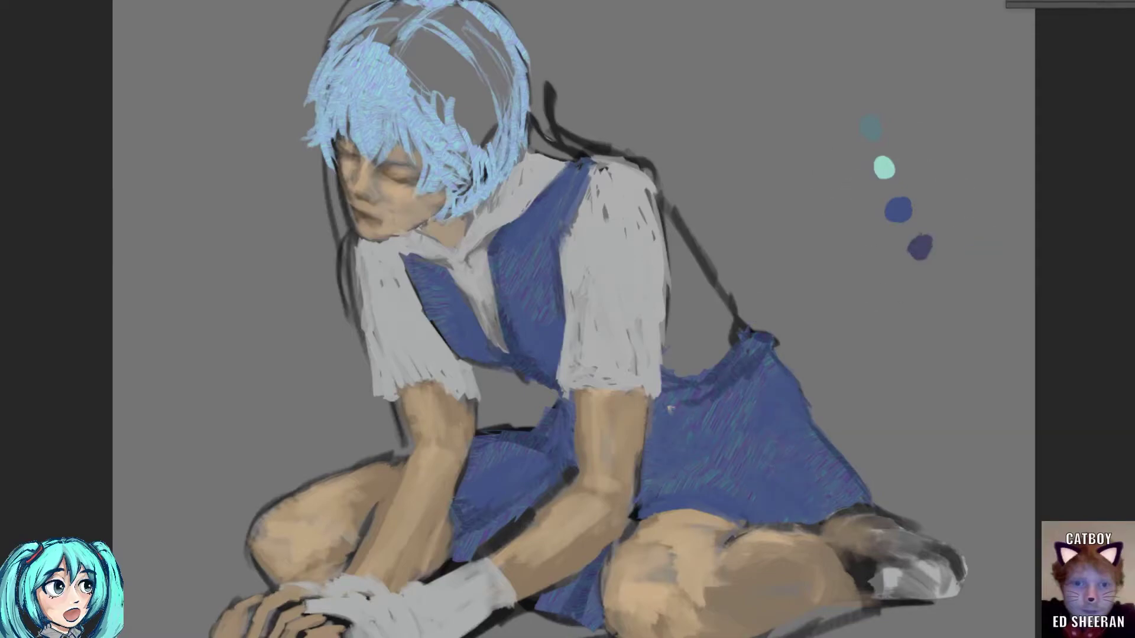
drag(662, 390, 716, 413)
drag(775, 370, 795, 455)
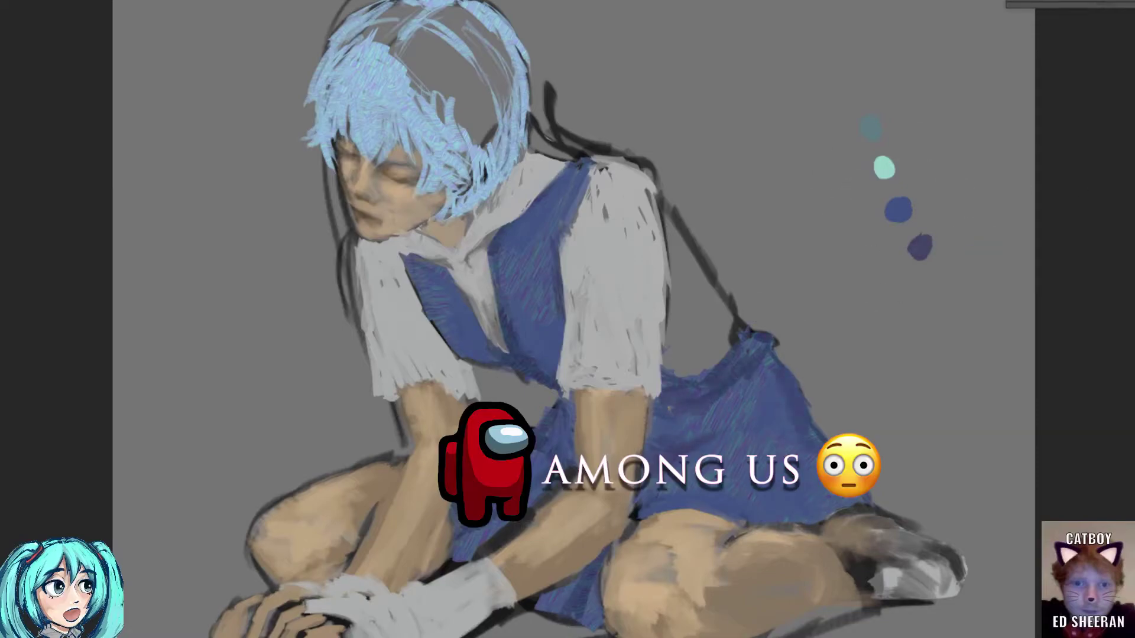
drag(742, 488, 804, 521)
mouse_move(688, 514)
mouse_down()
mouse_move(825, 422)
mouse_move(769, 425)
mouse_up()
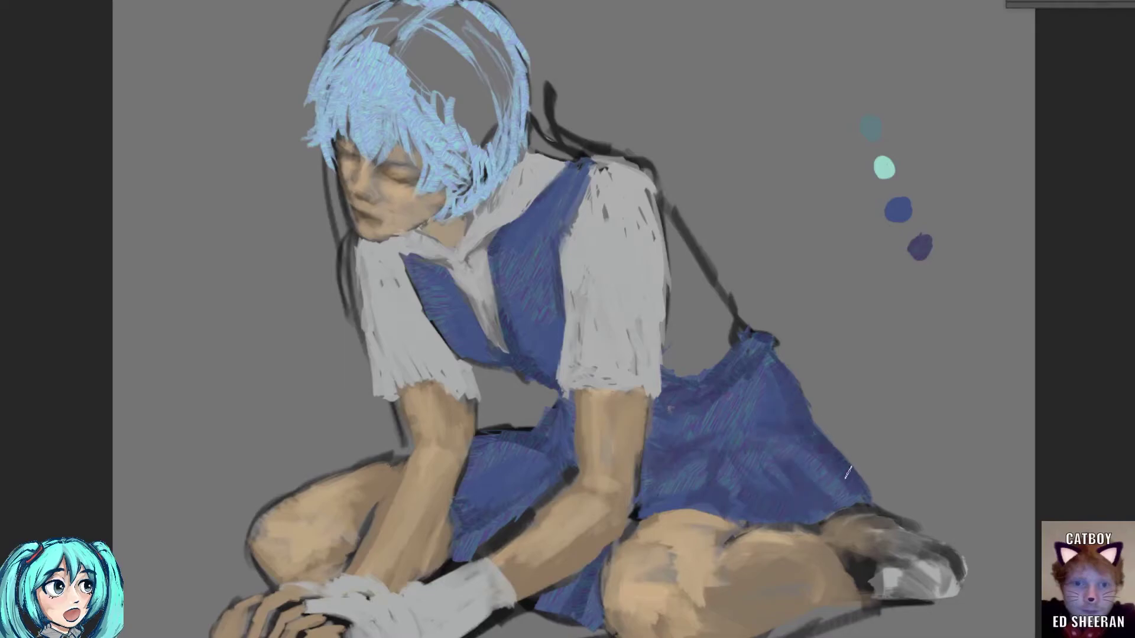
- Darken and smooth the lower and upper skirt
drag(849, 470, 881, 503)
drag(657, 419, 703, 438)
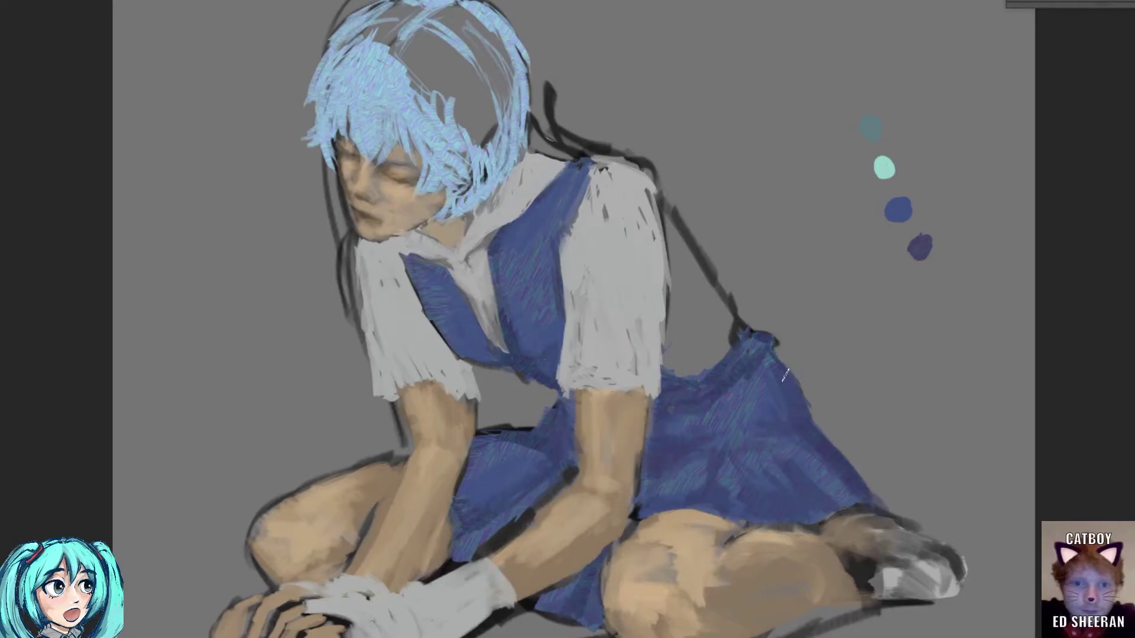
drag(733, 378, 768, 402)
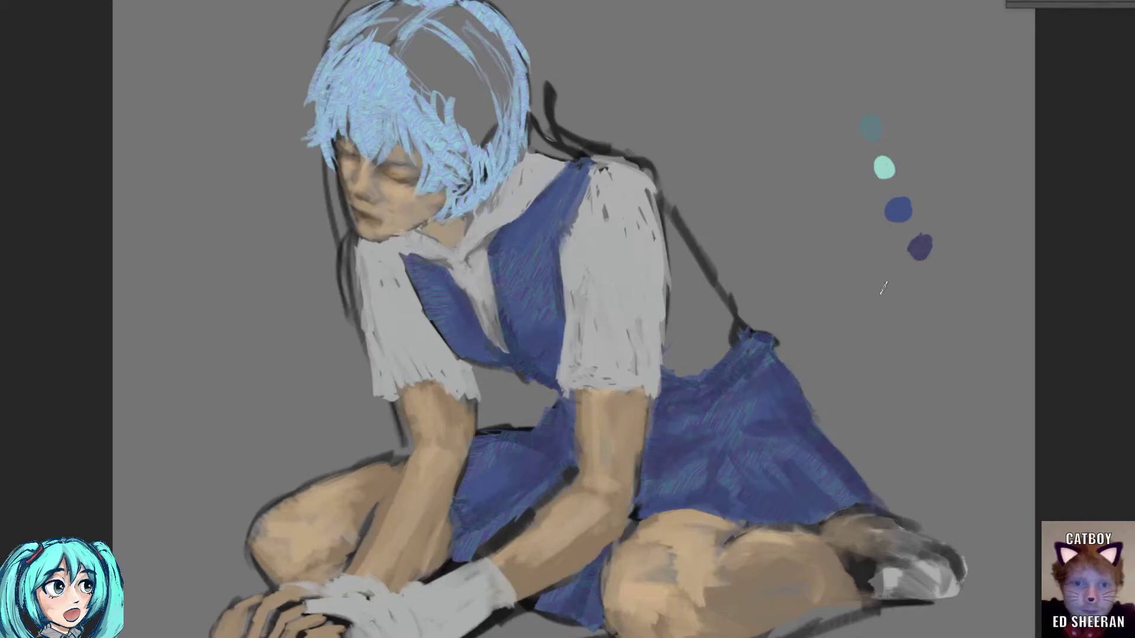
- Lighten and smooth both shirt sleeves, the collar and the bottom sock cuff with light grey
drag(571, 366, 573, 225)
drag(591, 349, 597, 171)
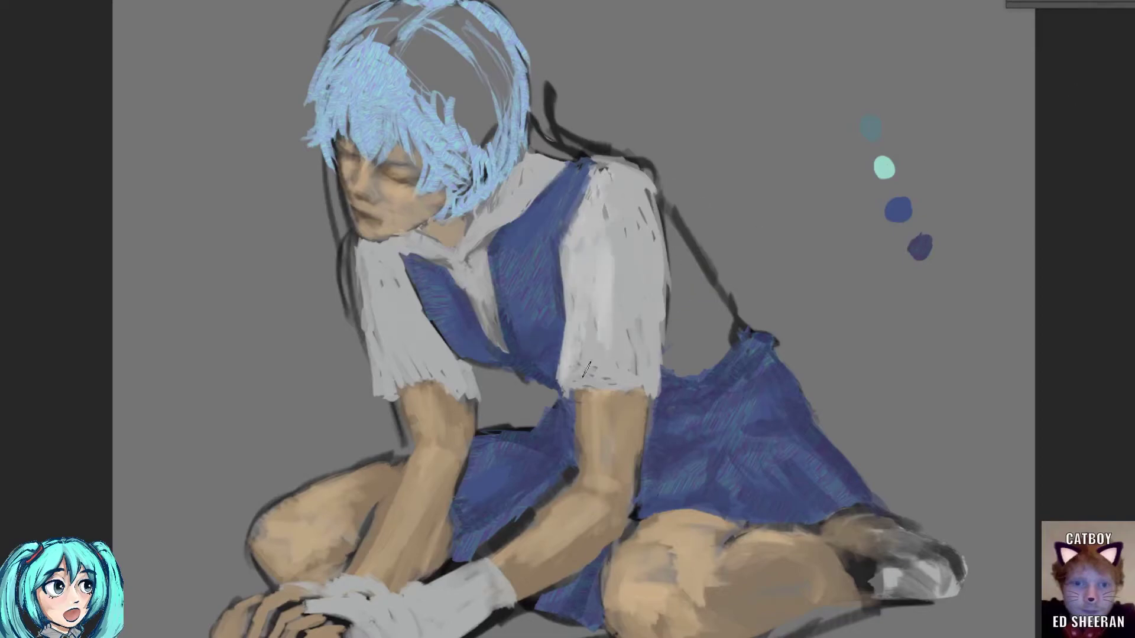
mouse_move(574, 379)
mouse_down()
mouse_move(585, 284)
mouse_move(627, 228)
mouse_up()
mouse_move(369, 290)
mouse_down()
mouse_move(396, 378)
mouse_move(419, 242)
mouse_move(503, 225)
mouse_up()
drag(461, 277, 508, 201)
drag(319, 608, 480, 539)
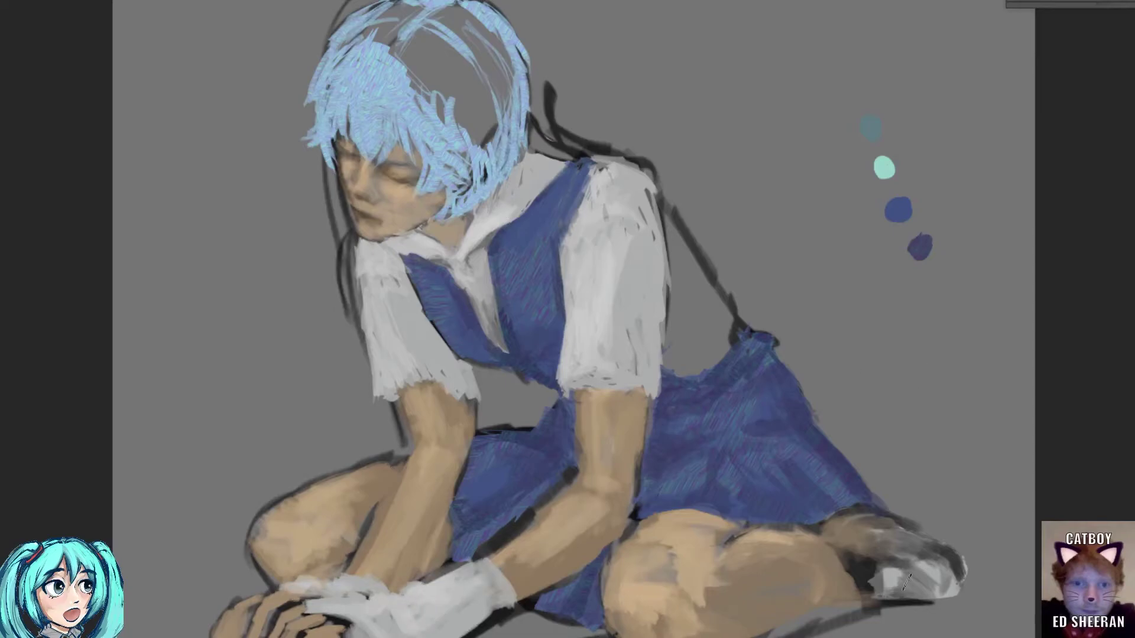
- Paint the right foot's shoe light grey and extend it further right
drag(839, 526, 946, 576)
mouse_move(875, 538)
mouse_down()
mouse_move(957, 603)
mouse_move(937, 590)
mouse_move(978, 597)
mouse_up()
drag(913, 567, 978, 561)
drag(858, 521, 928, 579)
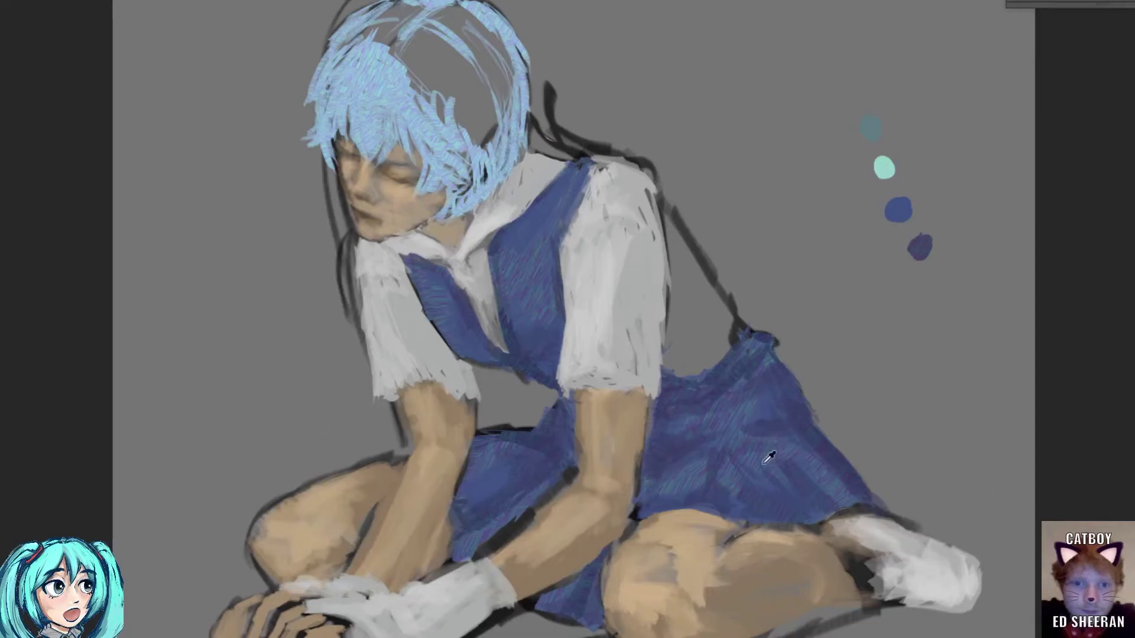
- Replace the dark tan thigh shading with a smaller shade and cover the hem's teal band
mouse_move(863, 591)
mouse_down()
mouse_move(834, 546)
mouse_move(644, 520)
mouse_move(680, 569)
mouse_move(822, 615)
mouse_move(792, 579)
mouse_up()
key(ctrl+z)
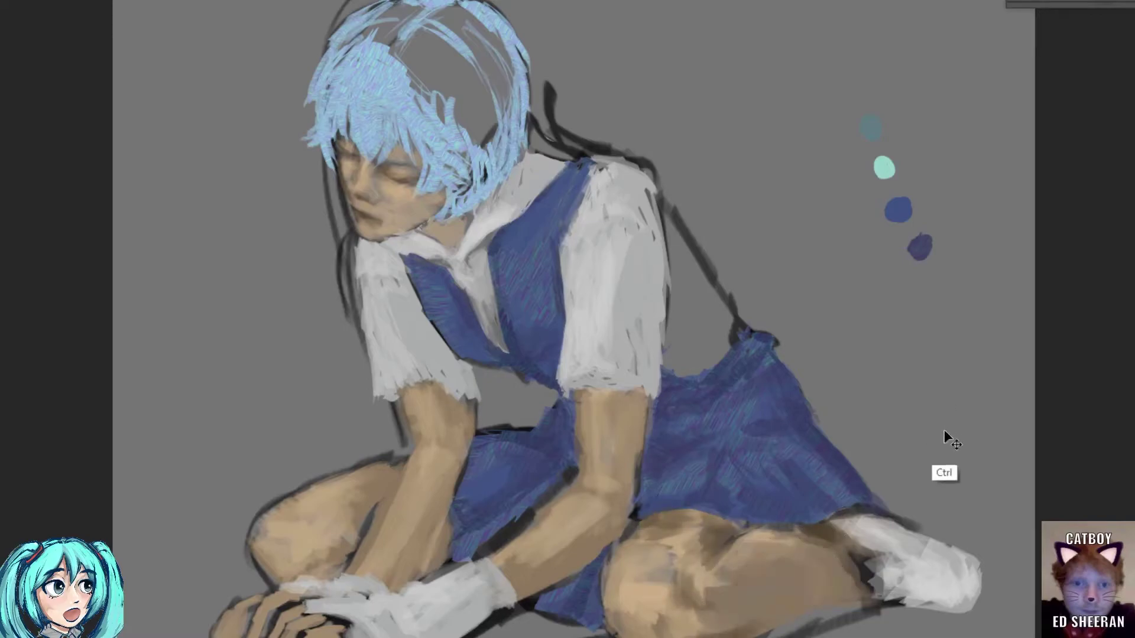
drag(733, 554, 786, 535)
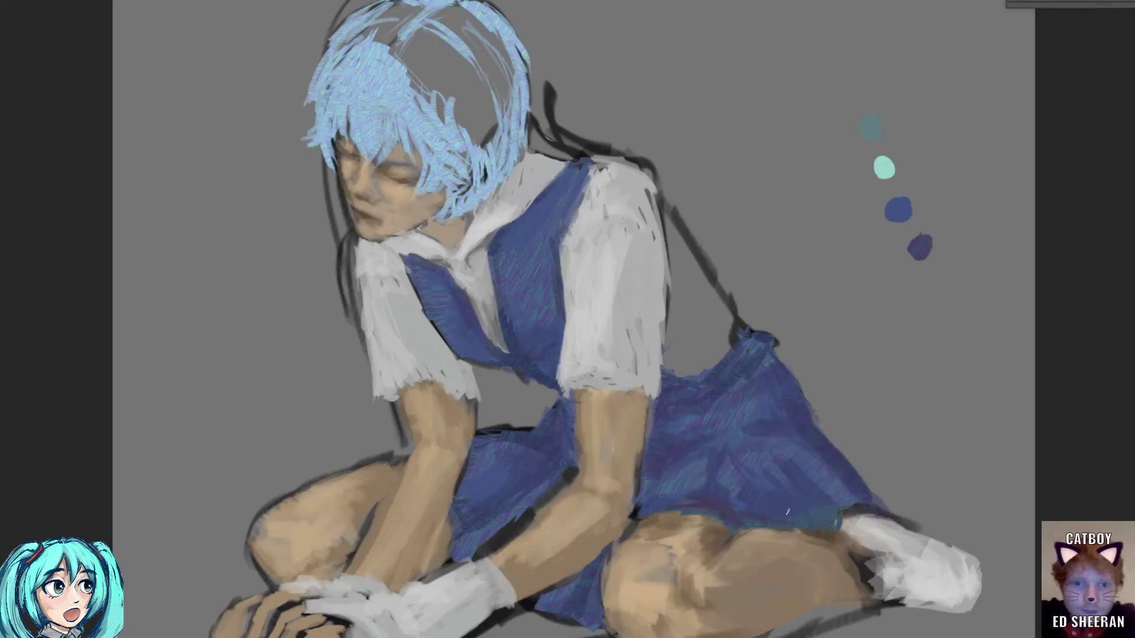
drag(797, 514, 850, 528)
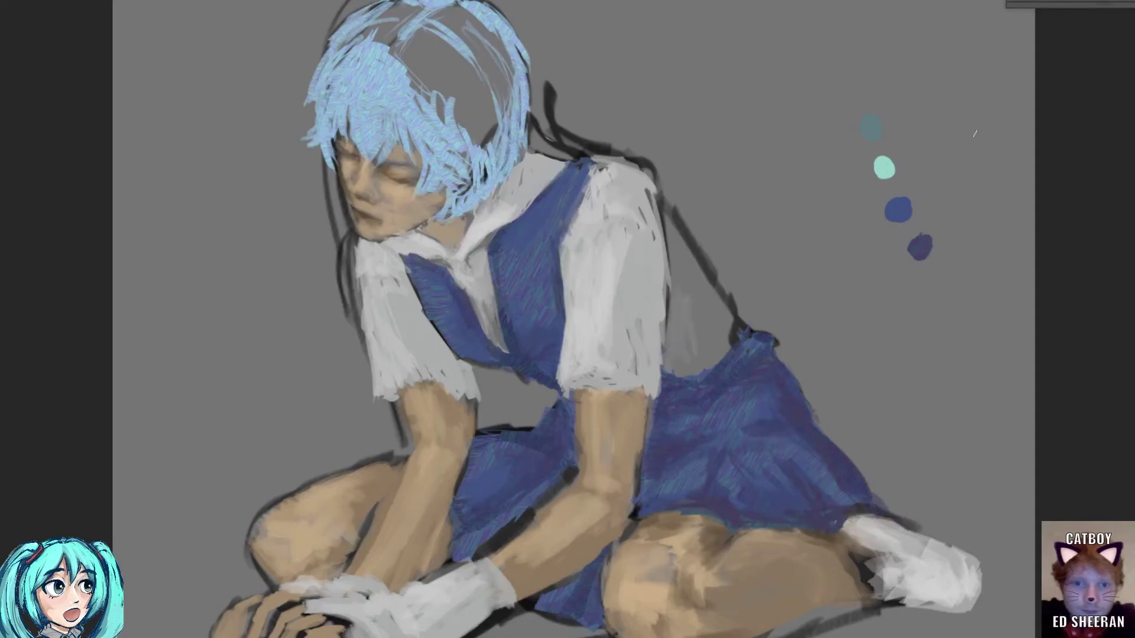
- Extend the right sleeve over the dark outline along the shoulder
drag(680, 278, 686, 372)
drag(710, 325, 680, 378)
drag(727, 255, 680, 360)
mouse_move(659, 198)
mouse_down()
mouse_move(683, 301)
mouse_move(738, 317)
mouse_move(674, 219)
mouse_up()
mouse_move(600, 159)
mouse_down()
mouse_move(653, 171)
mouse_move(753, 328)
mouse_up()
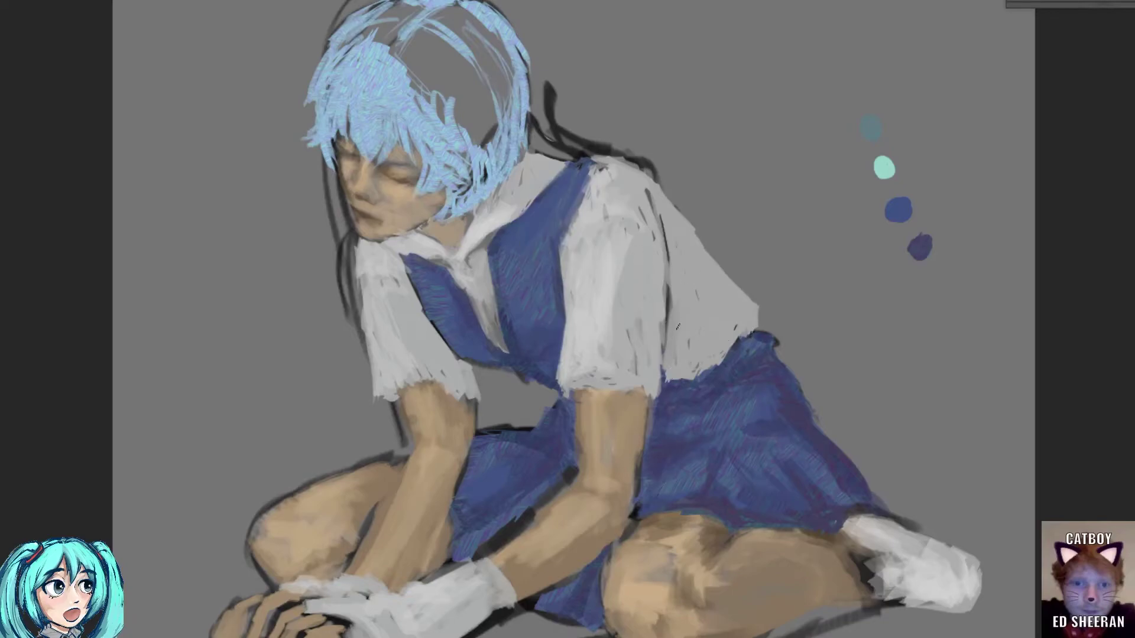
- Smooth the white sock on the right foot and shadow the ankle
drag(668, 260, 703, 349)
drag(857, 514, 910, 541)
drag(880, 591, 970, 561)
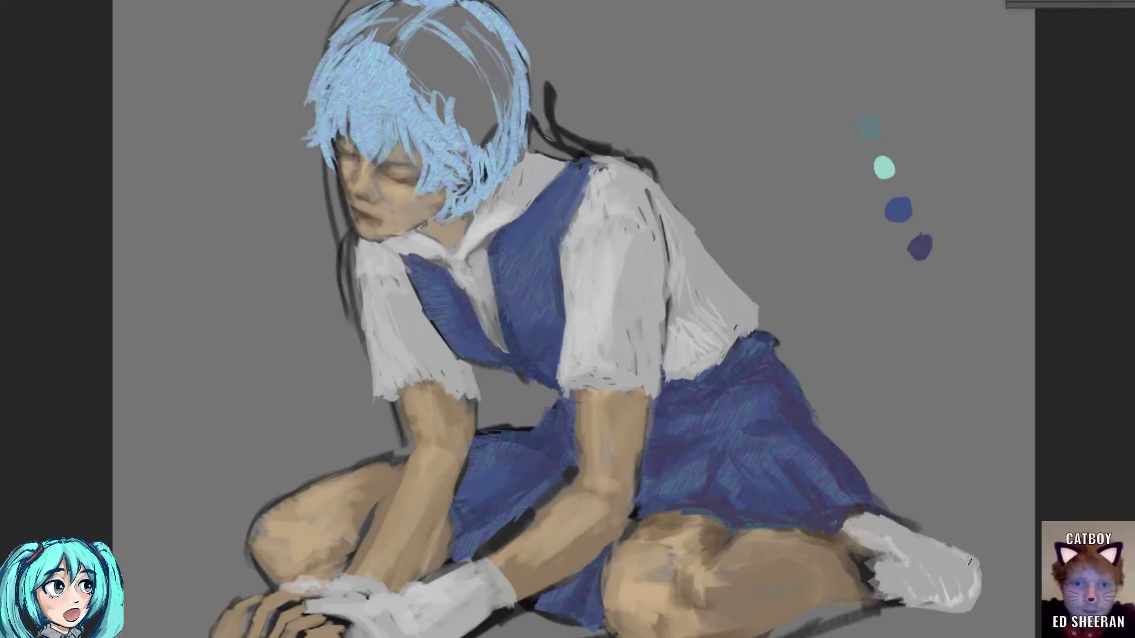
drag(863, 553, 816, 597)
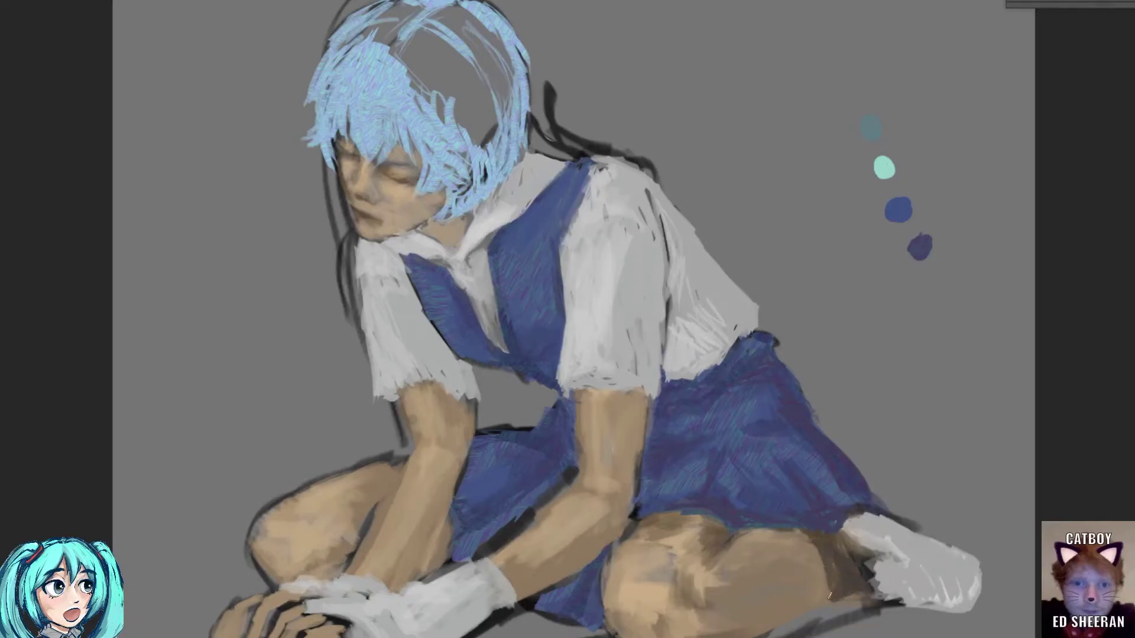
drag(804, 538, 833, 608)
mouse_move(860, 541)
mouse_down()
mouse_move(902, 566)
mouse_move(981, 555)
mouse_up()
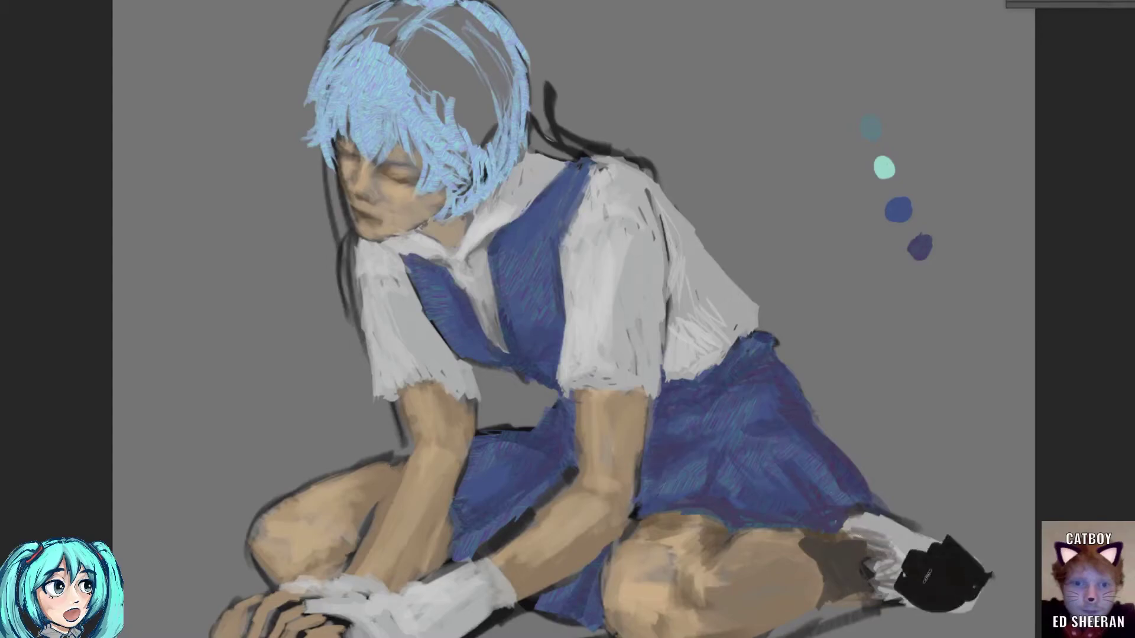
- Paint the right shoe black and darken the skirt hem and edges with blue-purple
drag(816, 544, 911, 603)
drag(857, 520, 982, 562)
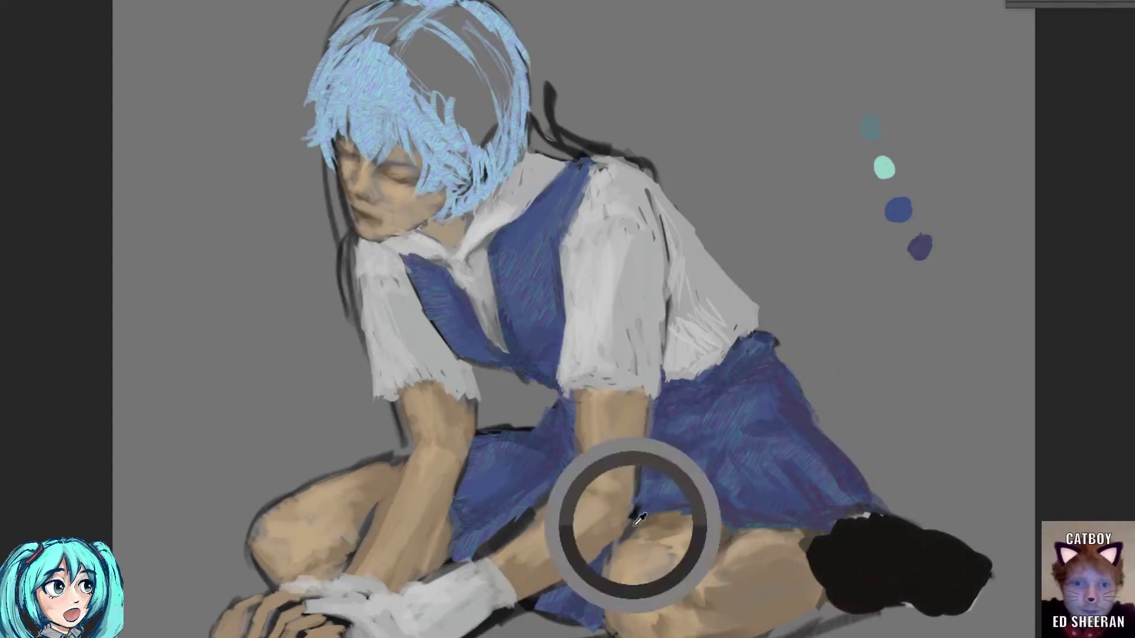
mouse_move(730, 525)
mouse_down()
mouse_move(717, 565)
mouse_move(830, 528)
mouse_up()
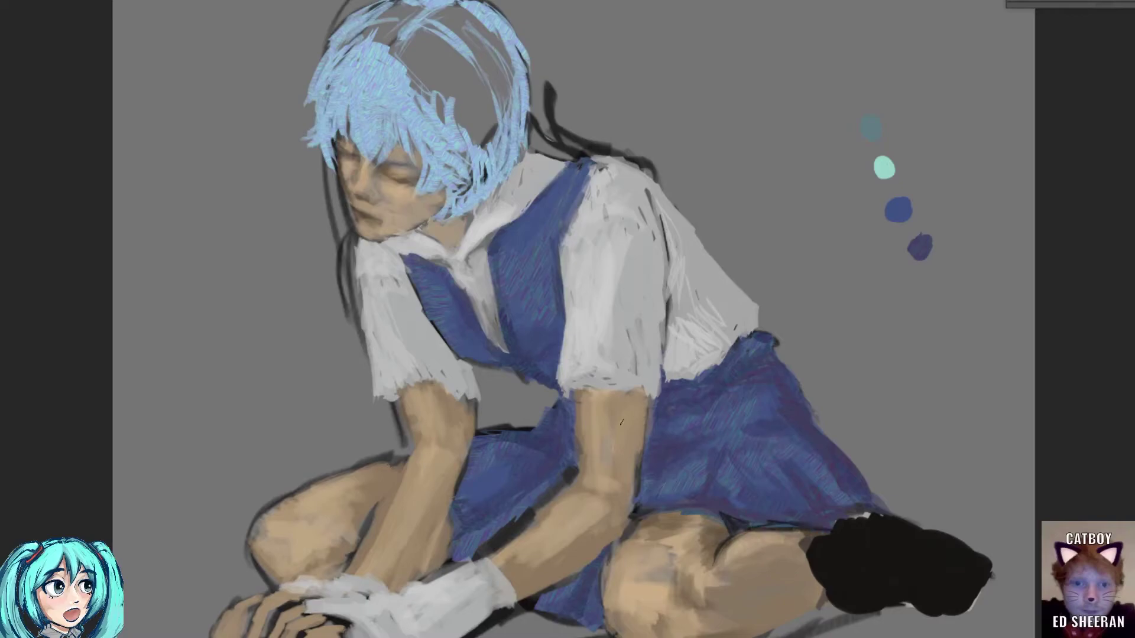
drag(714, 503, 875, 503)
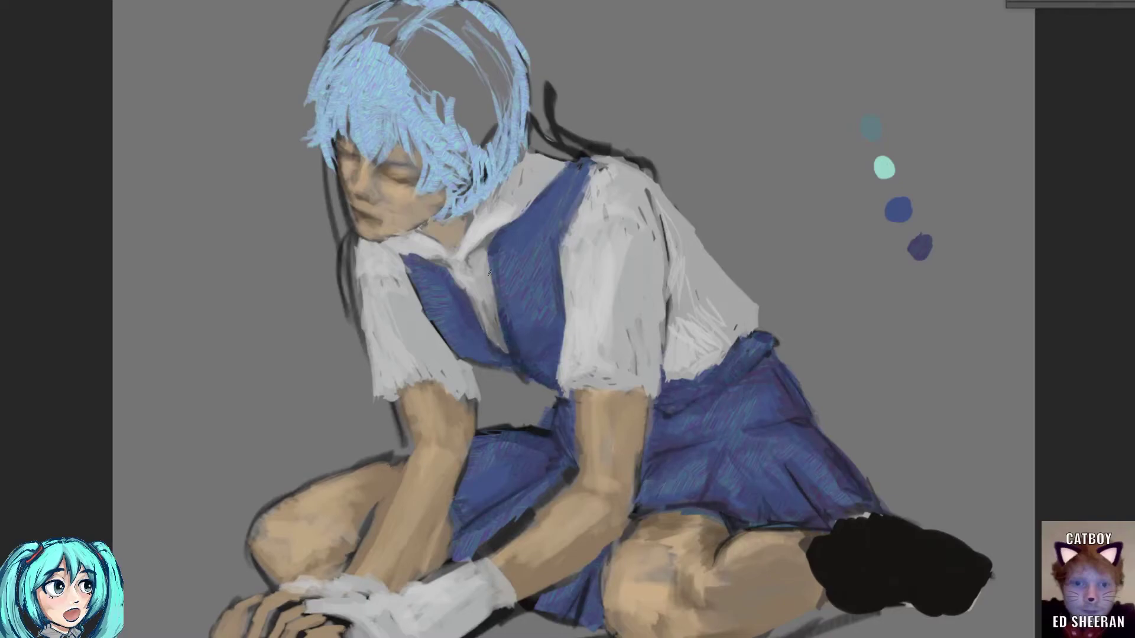
drag(467, 395, 450, 496)
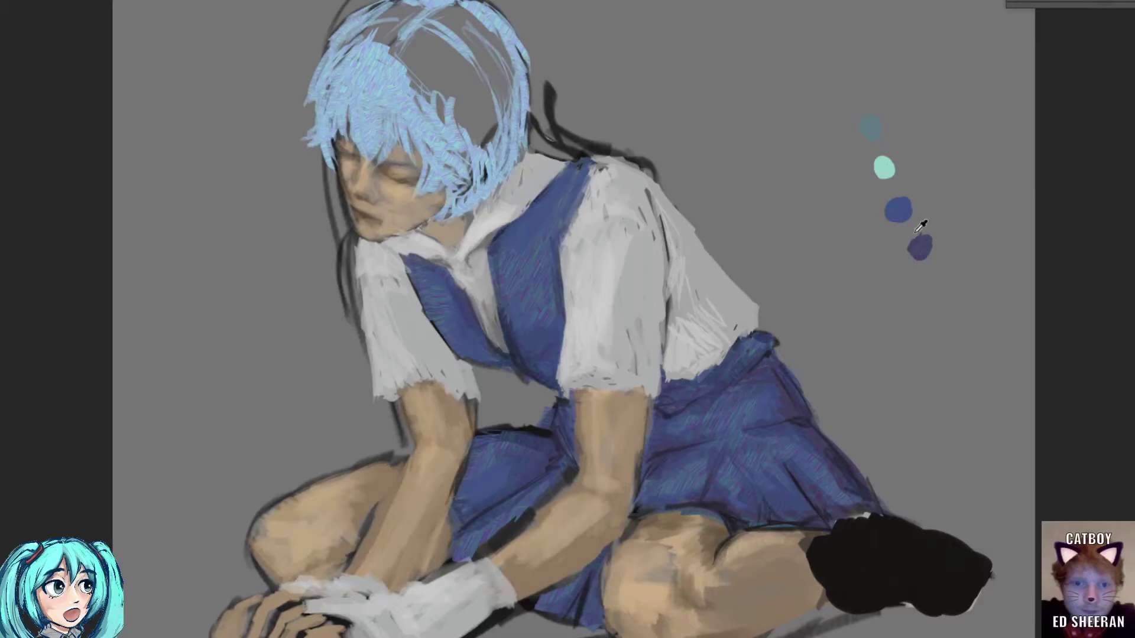
- Lay dark teal strokes over the top of the hair
drag(490, 130, 464, 175)
drag(502, 83, 461, 207)
mouse_move(402, 68)
mouse_down()
mouse_move(437, 142)
mouse_move(460, 48)
mouse_move(485, 195)
mouse_up()
- Darken the hair with blue-teal strokes from crown to lower right
drag(496, 12, 449, 65)
drag(378, 12, 414, 71)
drag(426, 6, 378, 142)
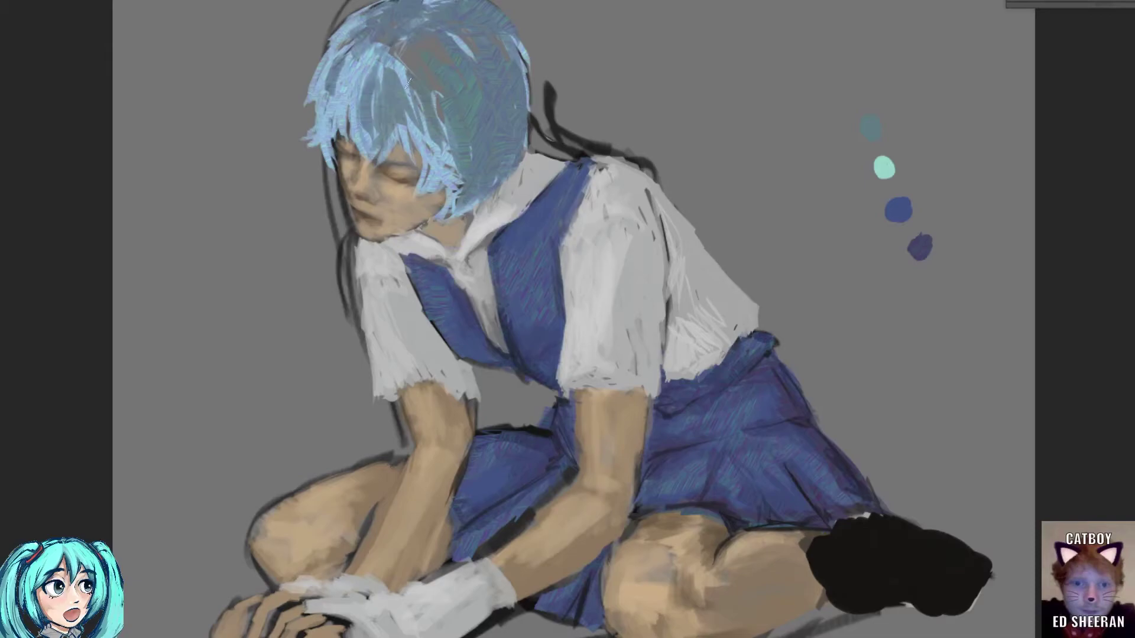
drag(408, 83, 437, 178)
drag(432, 139, 461, 213)
drag(515, 35, 527, 121)
drag(378, 57, 329, 156)
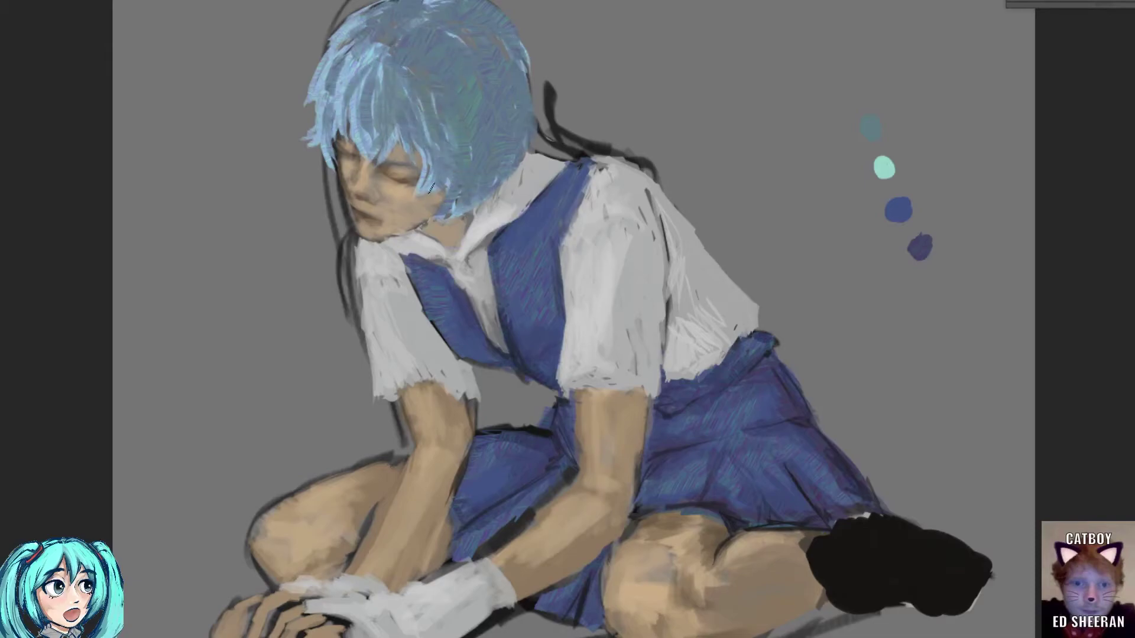
drag(458, 194, 494, 214)
- Highlight the crown and upper-left hair with light blue strands
mouse_move(412, 40)
mouse_down()
mouse_move(437, 11)
mouse_move(396, 50)
mouse_up()
drag(414, 2, 375, 45)
drag(364, 107, 367, 135)
drag(440, 188, 473, 213)
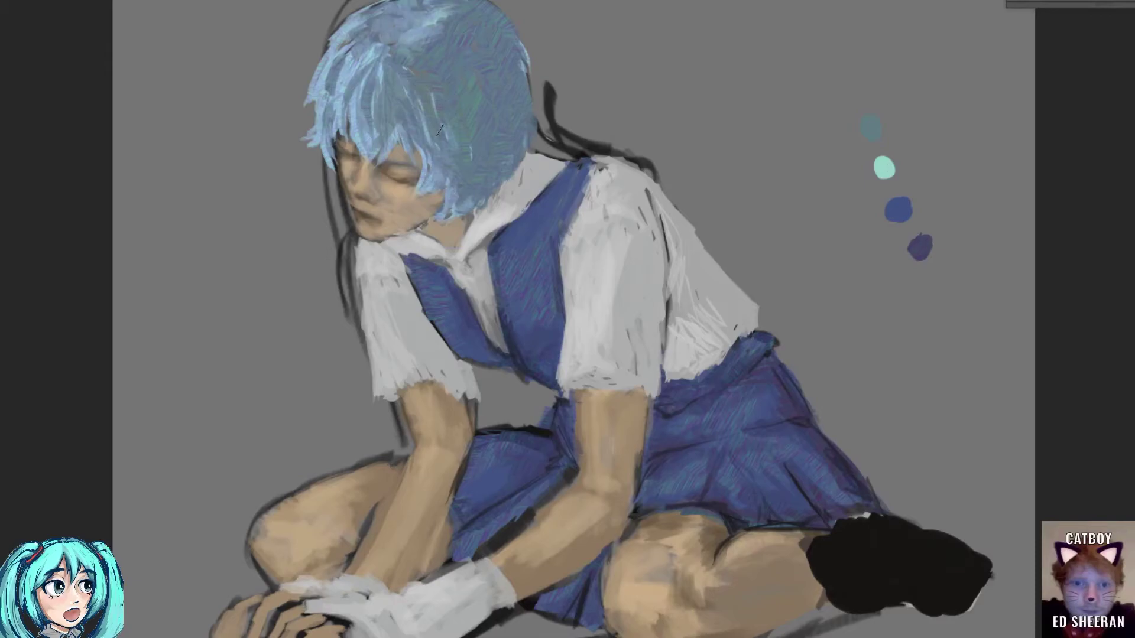
mouse_move(408, 77)
mouse_down()
mouse_move(379, 144)
mouse_move(490, 186)
mouse_up()
drag(437, 32, 414, 85)
drag(461, 122, 459, 197)
- Add more light blue highlights along the right side of the hair
mouse_move(399, 31)
mouse_down()
mouse_move(355, 101)
mouse_move(322, 86)
mouse_up()
drag(511, 65, 500, 177)
mouse_move(506, 7)
mouse_down()
mouse_move(470, 91)
mouse_move(479, 154)
mouse_up()
mouse_move(485, 6)
mouse_down()
mouse_move(464, 136)
mouse_move(514, 148)
mouse_up()
mouse_move(523, 74)
mouse_down()
mouse_move(532, 122)
mouse_move(564, 151)
mouse_up()
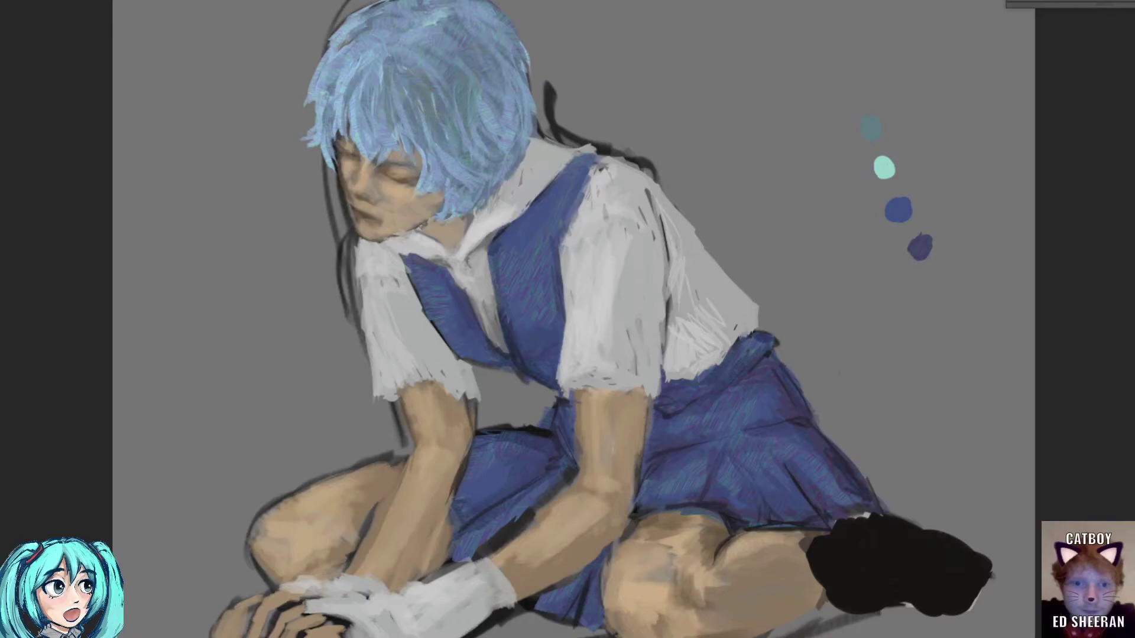
- Paint a red bow at the collar, then narrow and tilt it into place
drag(463, 321, 481, 318)
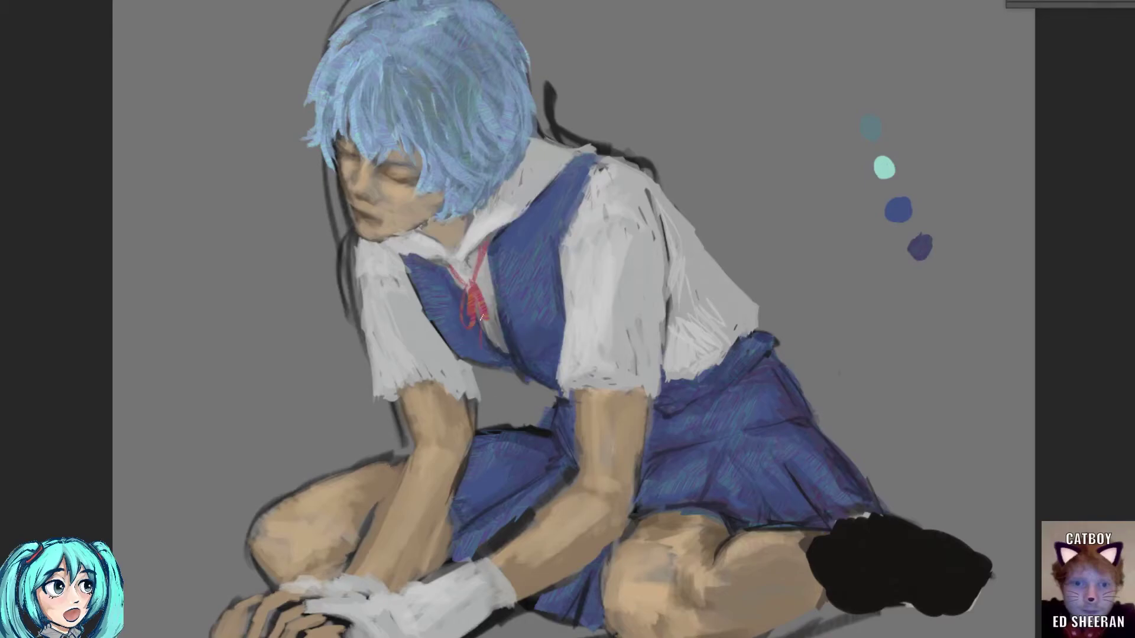
key(ctrl+t)
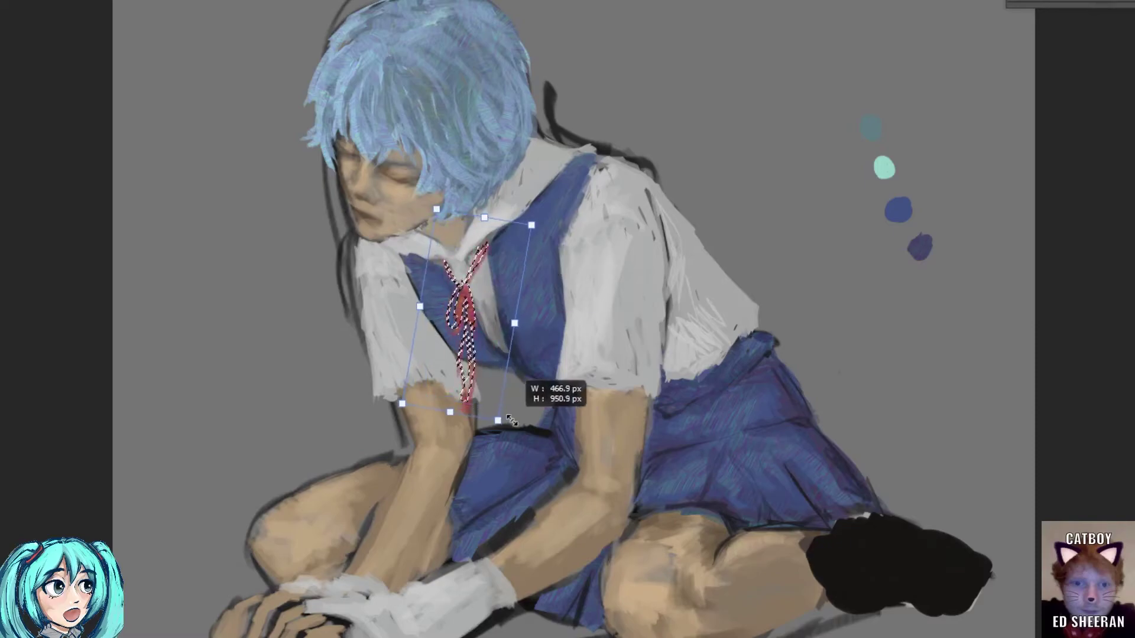
drag(520, 408, 512, 413)
key(Return)
key(ctrl+d)
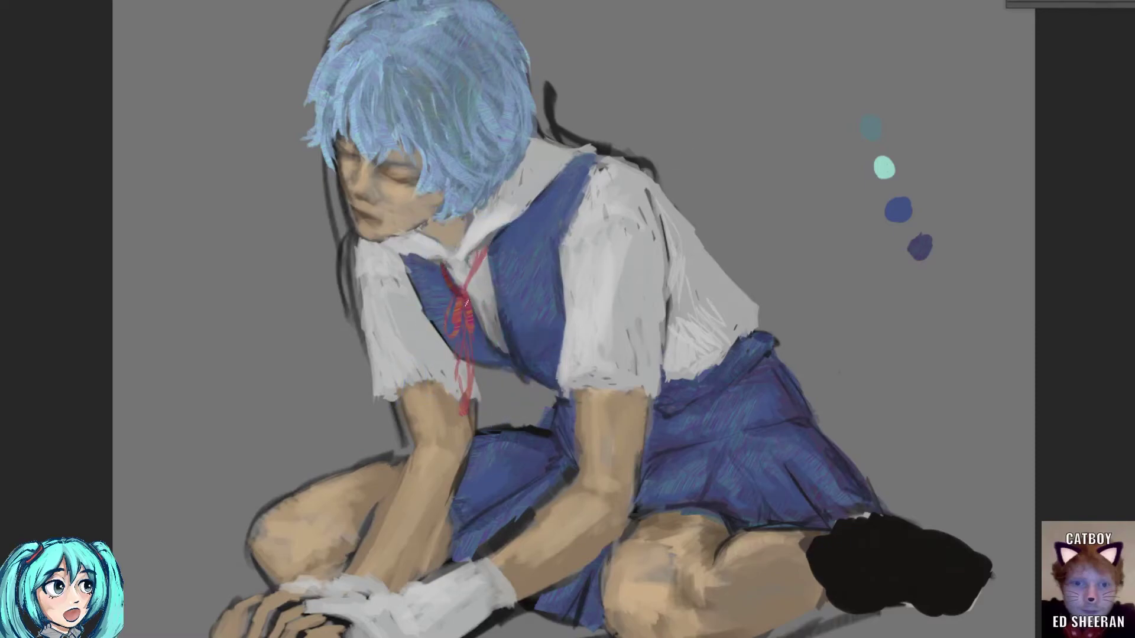
- Repaint the ribbon loops and tails in darker red and extend the blue pinafore straps
mouse_move(455, 266)
mouse_down()
mouse_move(470, 308)
mouse_move(476, 275)
mouse_up()
drag(430, 262, 455, 293)
mouse_move(487, 236)
mouse_down()
mouse_move(467, 294)
mouse_move(479, 346)
mouse_move(462, 402)
mouse_up()
mouse_move(465, 272)
mouse_down()
mouse_move(470, 293)
mouse_move(446, 289)
mouse_up()
mouse_move(594, 195)
mouse_down()
mouse_move(597, 160)
mouse_move(621, 162)
mouse_move(584, 163)
mouse_up()
drag(383, 248, 415, 275)
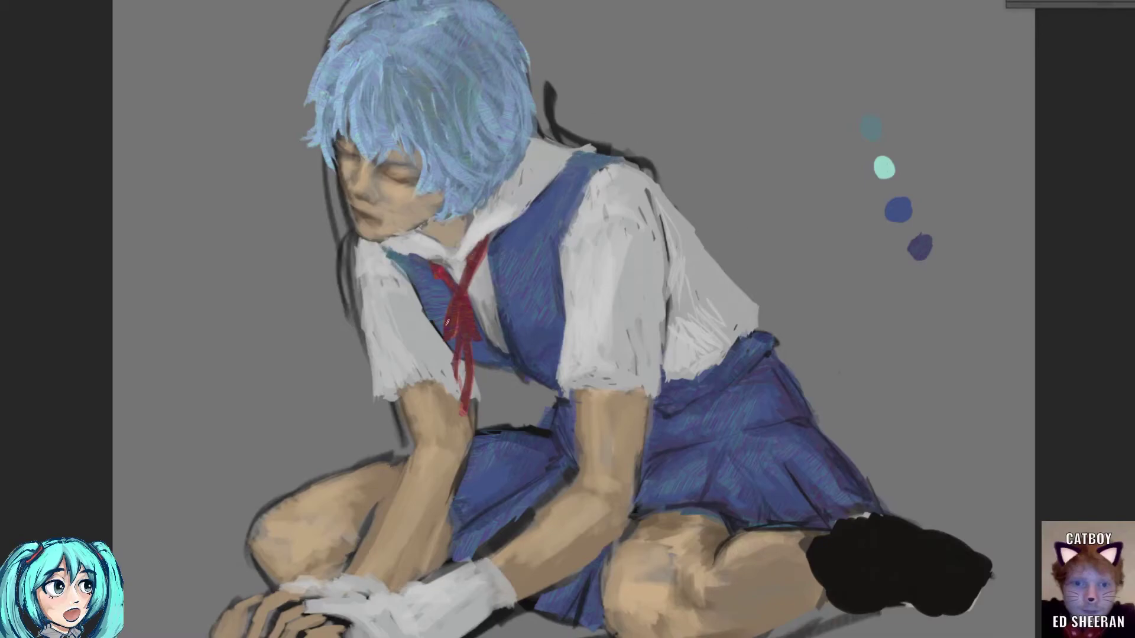
drag(462, 404, 466, 266)
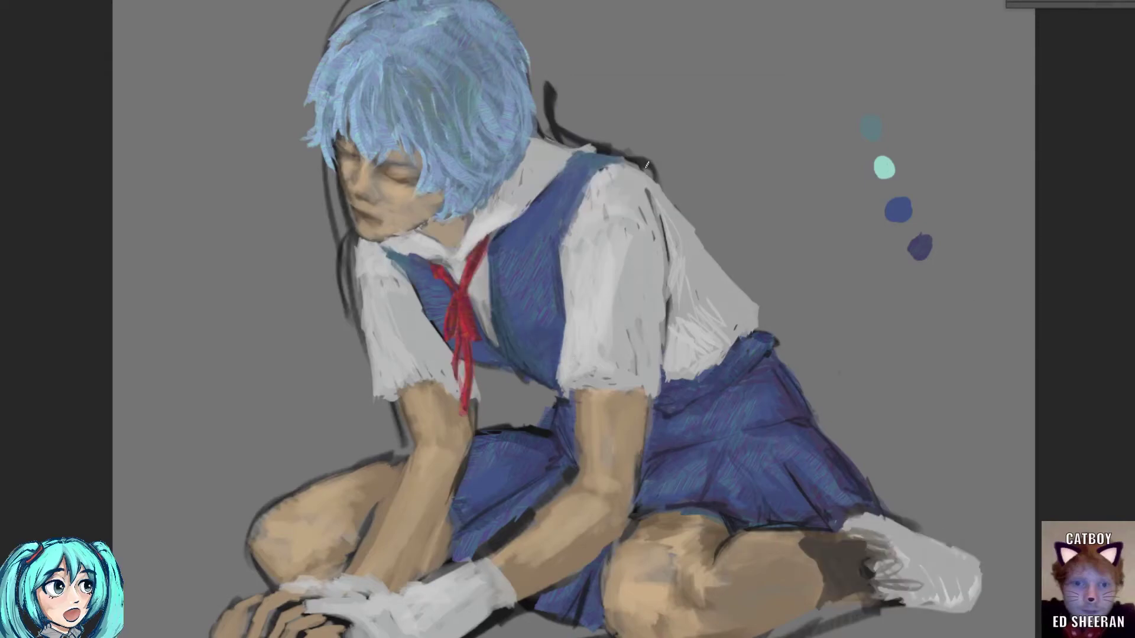
- Shade the lower hand's fingers and forearm, and touch up the skirt behind it in purple-blue
drag(319, 591, 266, 626)
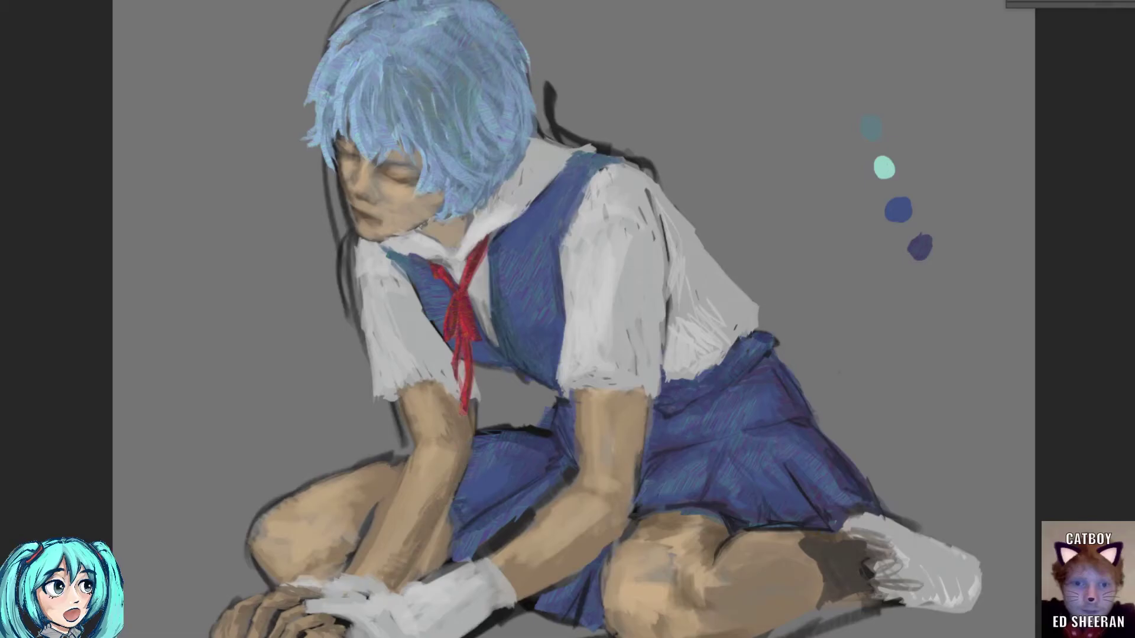
drag(462, 417, 443, 550)
mouse_move(440, 502)
mouse_down()
mouse_move(443, 558)
mouse_move(396, 458)
mouse_up()
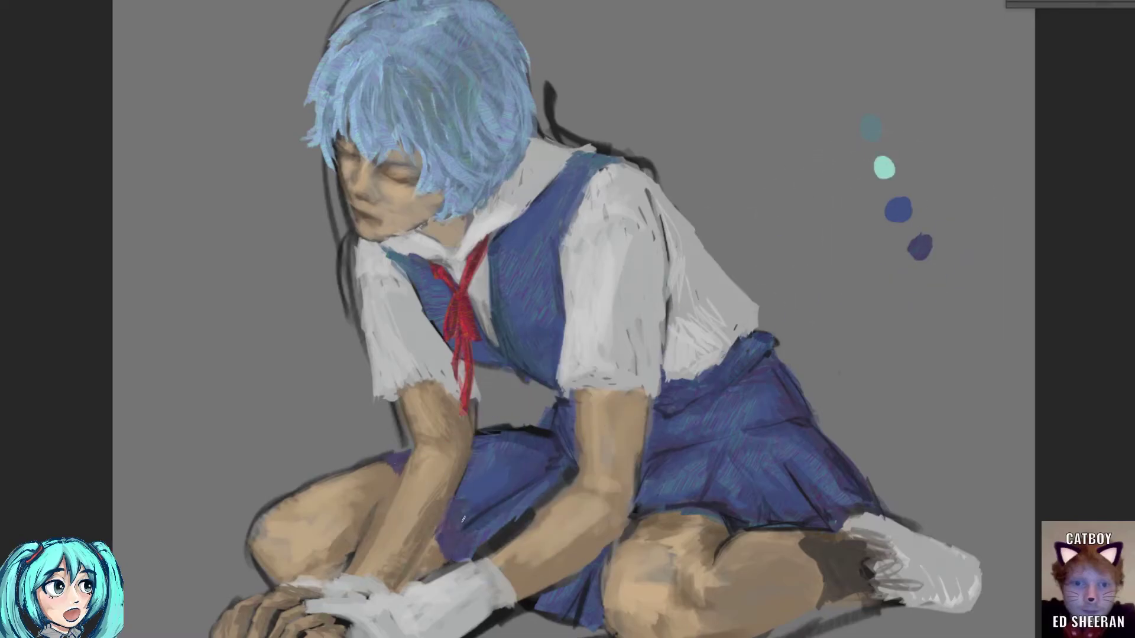
mouse_move(472, 493)
mouse_down()
mouse_move(458, 547)
mouse_move(445, 547)
mouse_move(535, 502)
mouse_up()
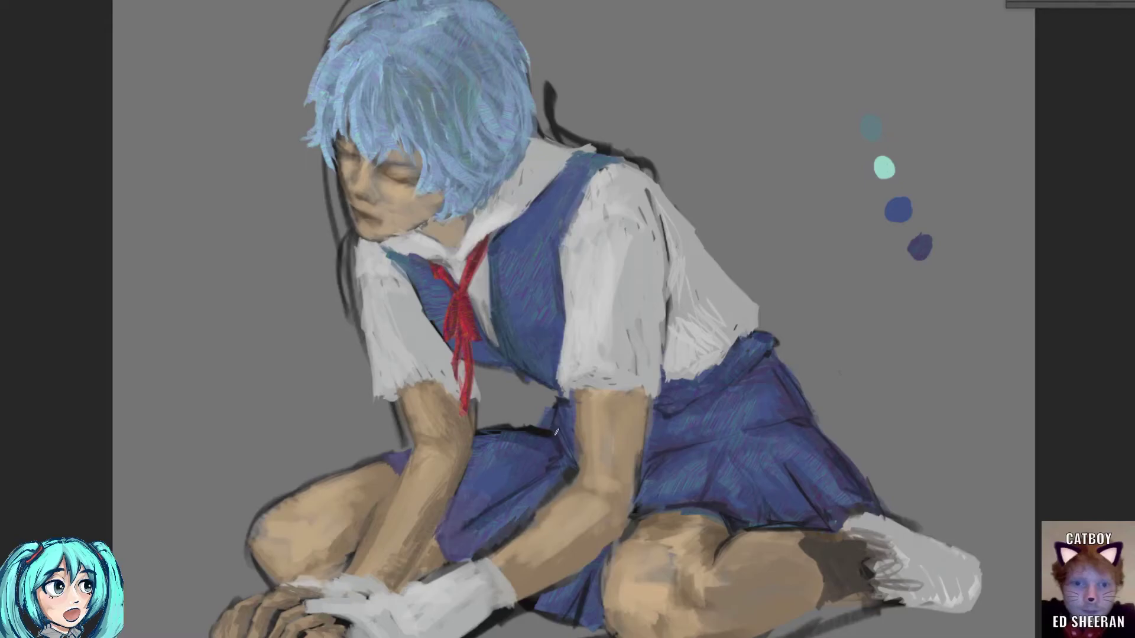
mouse_move(450, 532)
mouse_down()
mouse_move(456, 566)
mouse_move(463, 473)
mouse_move(452, 526)
mouse_up()
- Darken the forearm shading and shade the skin around the elbow
drag(396, 476, 366, 555)
drag(408, 408, 416, 470)
drag(588, 458, 544, 508)
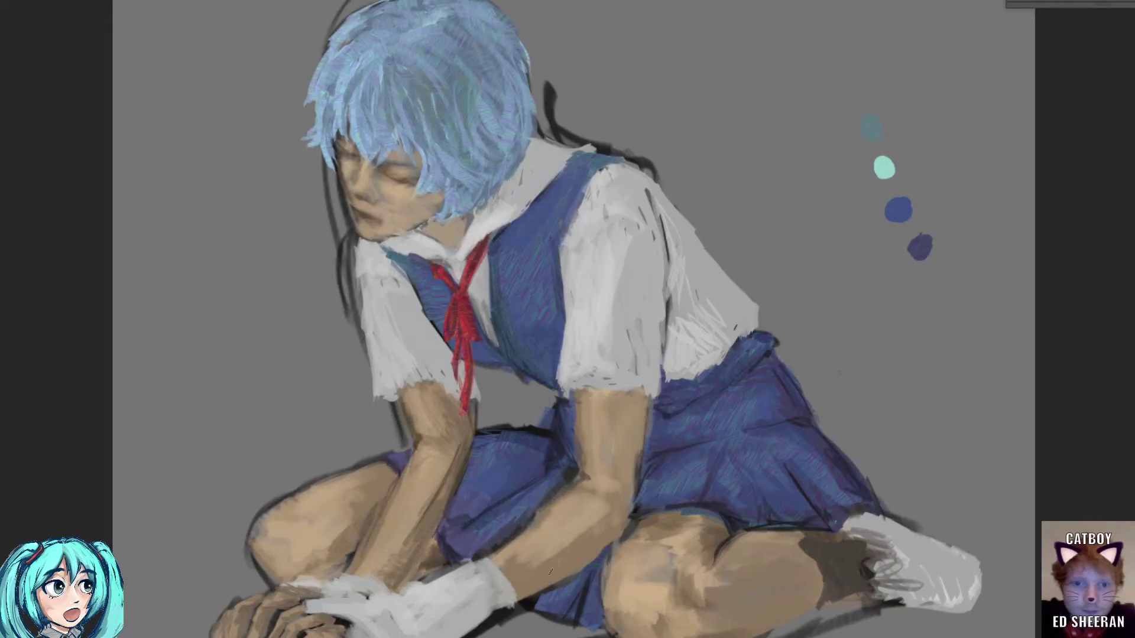
drag(627, 511, 606, 506)
mouse_move(650, 387)
mouse_down()
mouse_move(617, 407)
mouse_move(653, 414)
mouse_up()
- Shade the thigh's top edge, the sock top and the shin's lower edge
drag(624, 534, 715, 509)
drag(662, 532, 745, 535)
drag(751, 636, 878, 593)
drag(821, 545, 901, 510)
mouse_move(910, 598)
mouse_down()
mouse_move(866, 590)
mouse_move(981, 600)
mouse_up()
- Outline the foot's bottom, the sock's toe and top edges, and the sock cuff
drag(904, 526, 996, 591)
drag(857, 520, 981, 558)
drag(954, 603, 1002, 588)
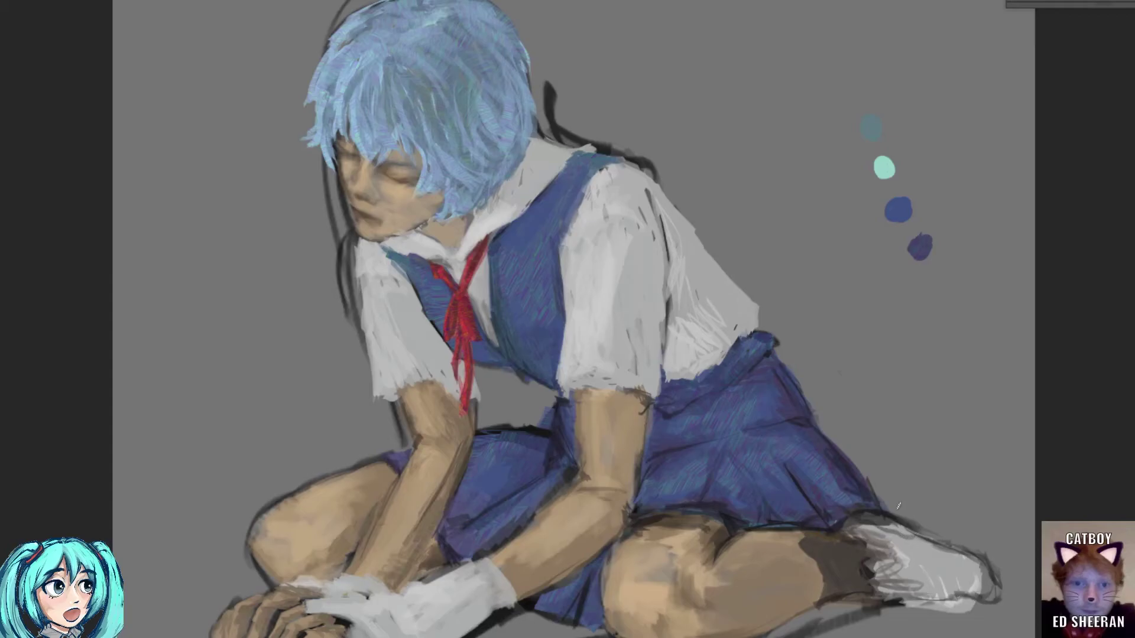
drag(845, 529, 876, 508)
drag(414, 630, 429, 603)
mouse_move(489, 556)
mouse_down()
mouse_move(467, 578)
mouse_move(508, 609)
mouse_up()
- Shade the wrist, the glove's top edge and the knee with dark hatching
mouse_move(338, 614)
mouse_down()
mouse_move(371, 627)
mouse_move(364, 635)
mouse_up()
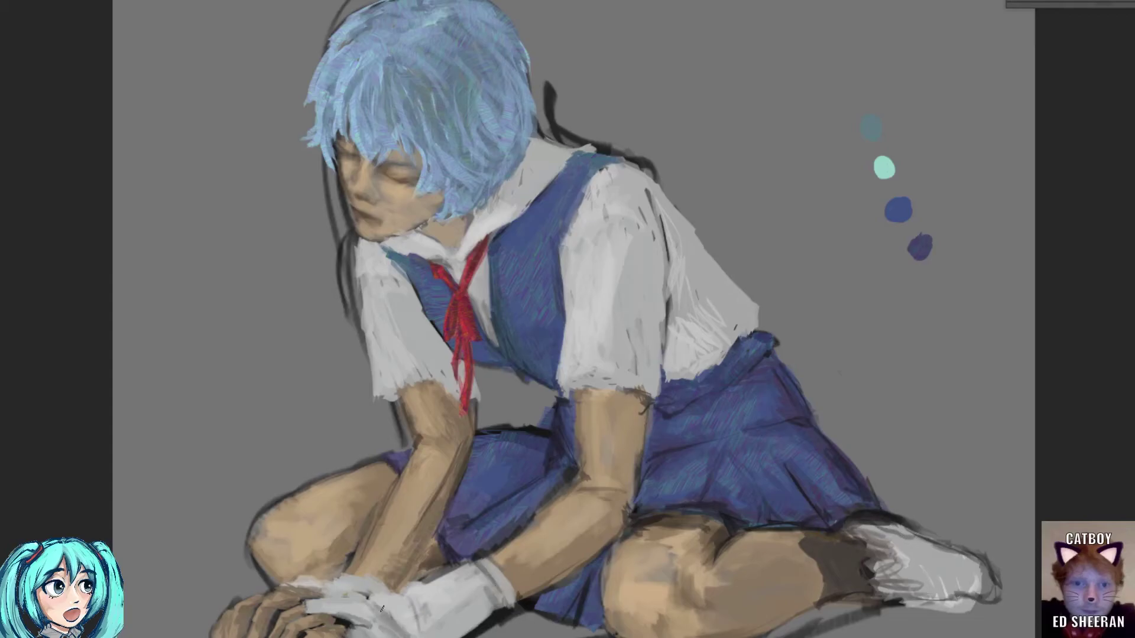
mouse_move(390, 598)
mouse_down()
mouse_move(323, 582)
mouse_move(399, 603)
mouse_up()
drag(278, 570, 349, 597)
drag(316, 576, 388, 599)
drag(588, 556, 606, 523)
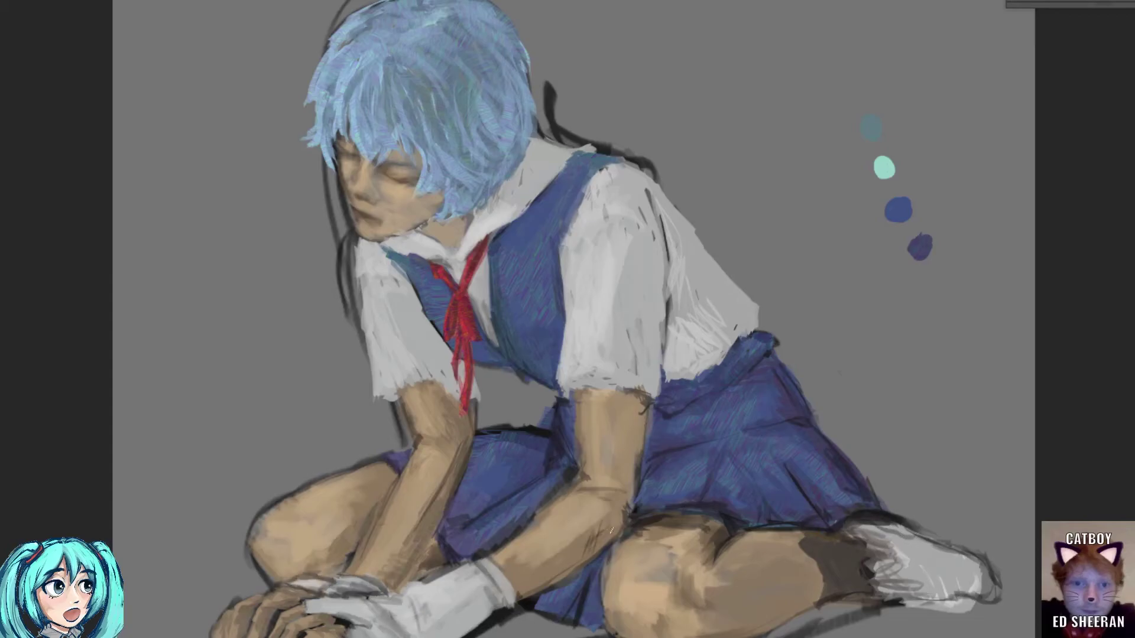
drag(627, 564, 618, 623)
key(ctrl)
key(ctrl)
drag(264, 540, 278, 565)
drag(273, 544, 291, 561)
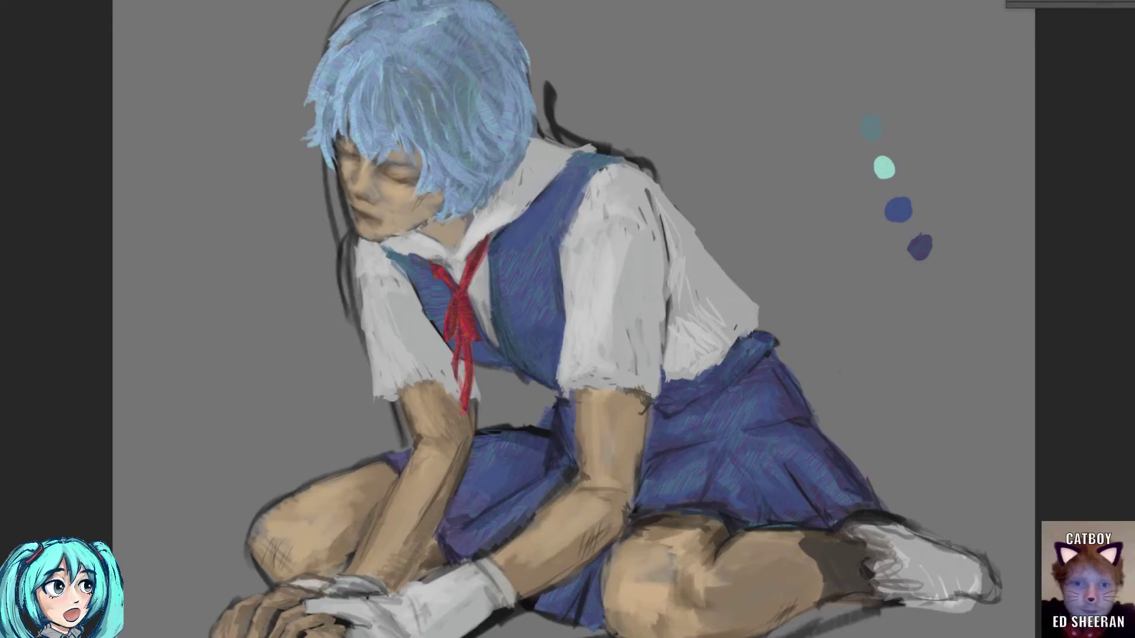
- Remove the accidental long diagonal stroke across the figure
drag(391, 7, 765, 594)
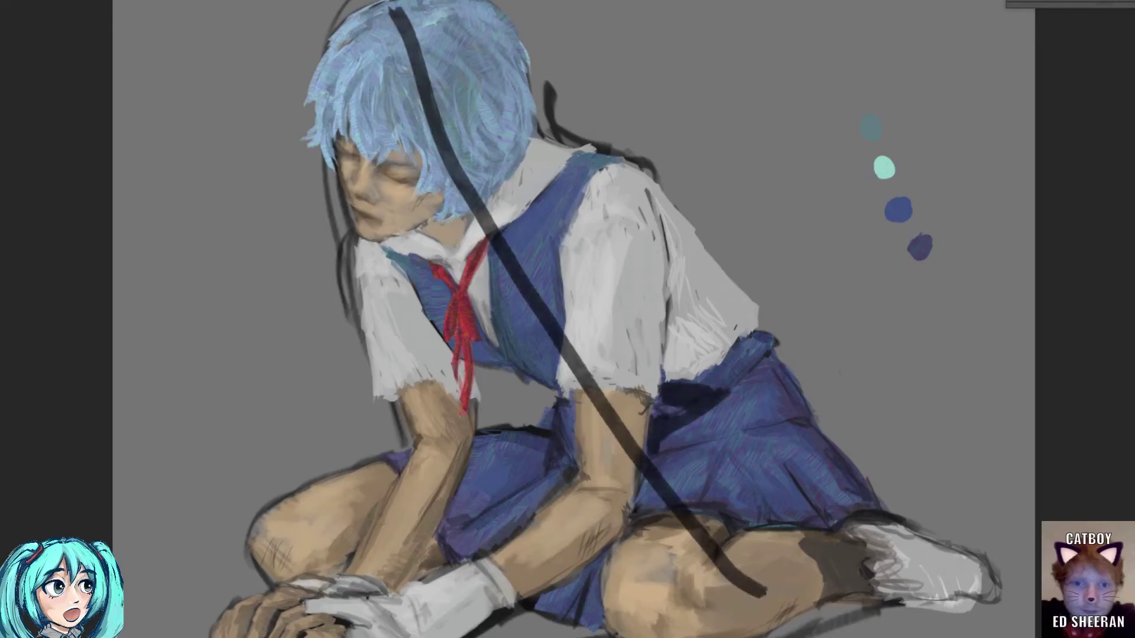
key(ctrl+z)
key(ctrl+shift+z)
key(ctrl+z)
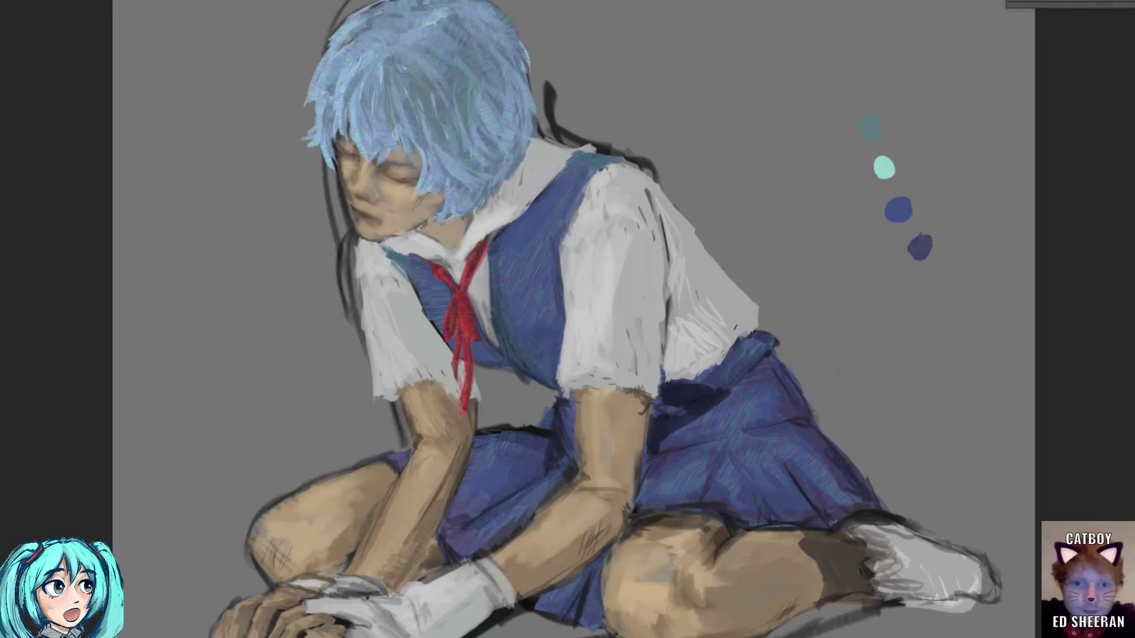
- Darken the hair with blue and hatch grey shading onto the right shirt sleeve
drag(486, 195, 520, 100)
drag(449, 177, 508, 24)
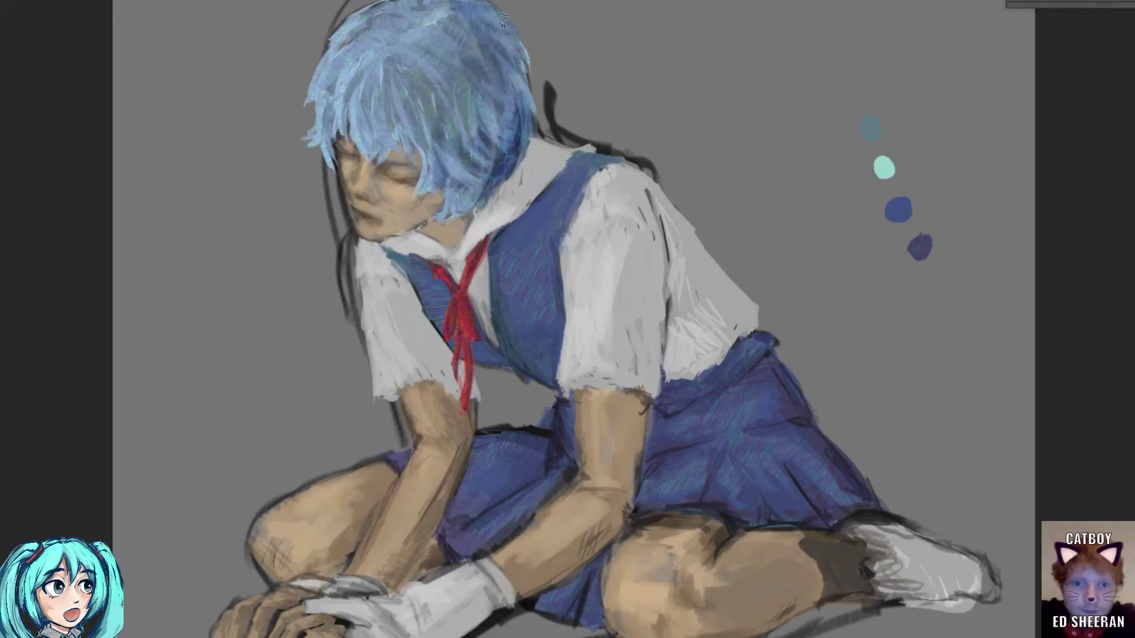
drag(550, 225, 561, 342)
drag(650, 190, 721, 350)
drag(668, 207, 739, 367)
- Darken the skirt and its lower hem with blue strokes
drag(710, 290, 810, 450)
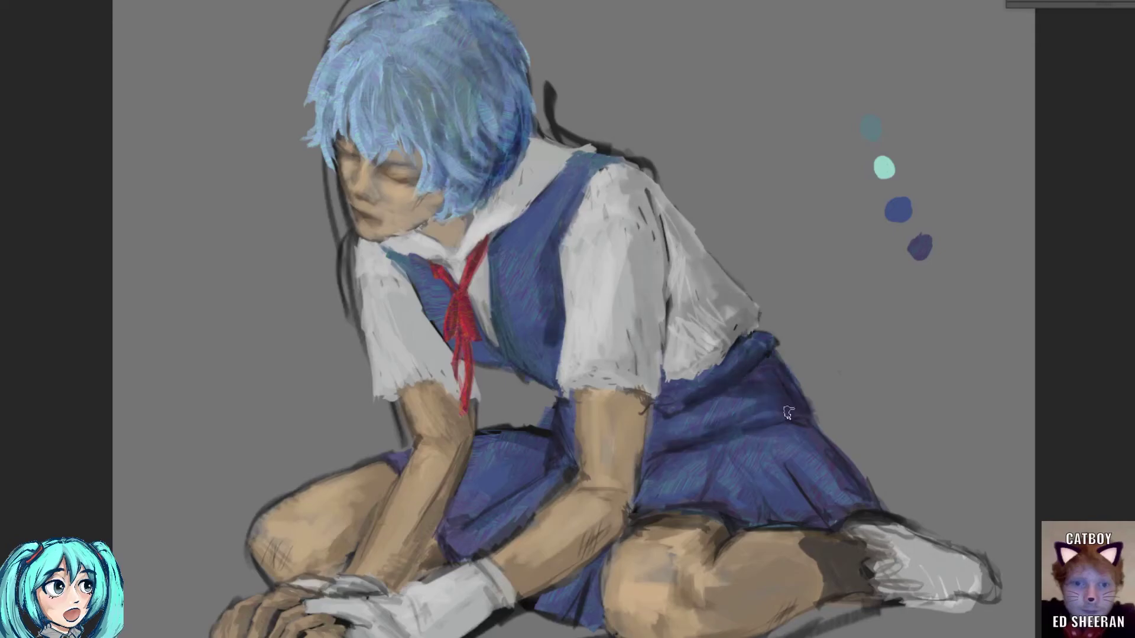
mouse_move(763, 408)
mouse_down()
mouse_move(851, 526)
mouse_move(700, 395)
mouse_move(792, 567)
mouse_up()
drag(744, 532, 874, 562)
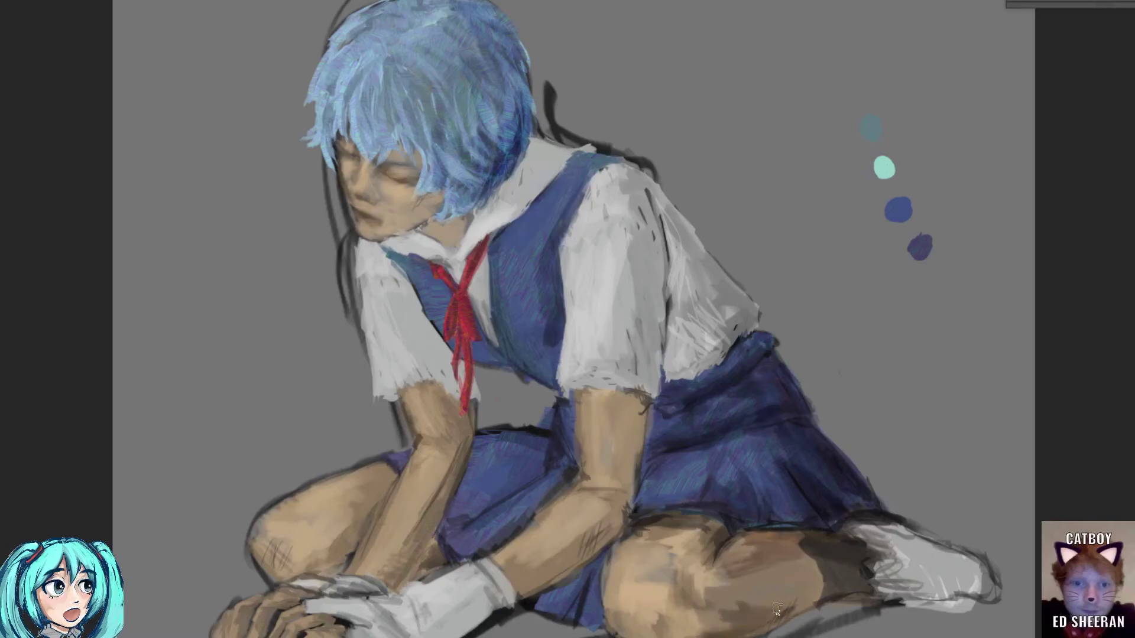
drag(745, 615, 875, 564)
- Shade the knee and thigh in darker brown and scribble shadow over the sock and shoe
drag(709, 558, 659, 608)
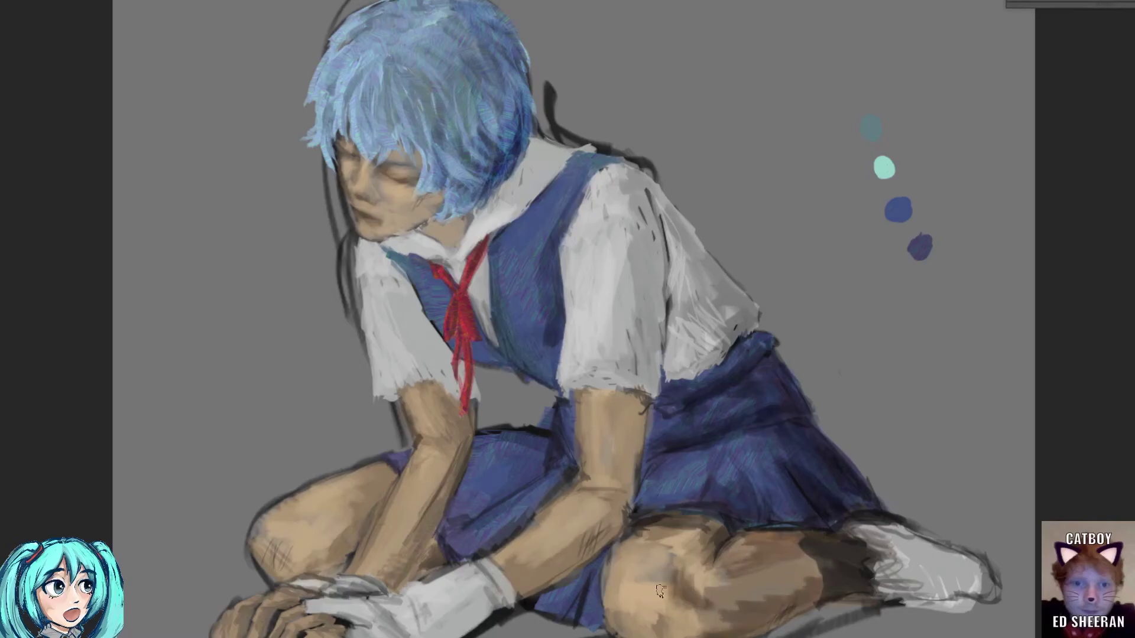
drag(665, 529, 609, 615)
drag(686, 635, 703, 526)
mouse_move(733, 526)
mouse_down()
mouse_move(711, 589)
mouse_move(833, 556)
mouse_move(946, 562)
mouse_up()
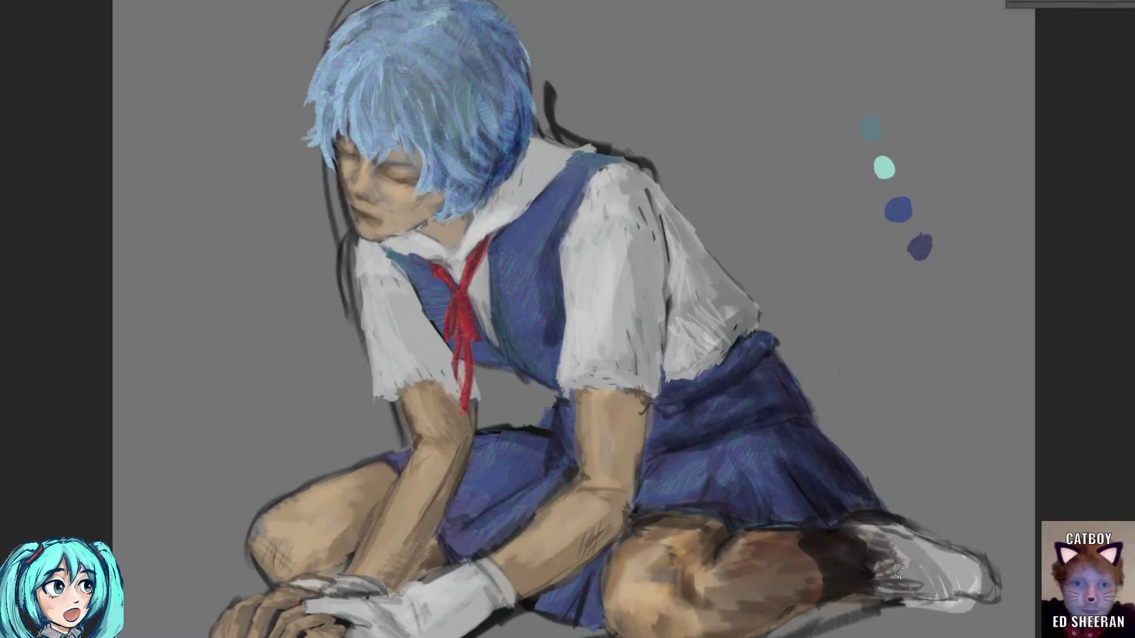
drag(857, 526, 969, 591)
drag(910, 532, 969, 585)
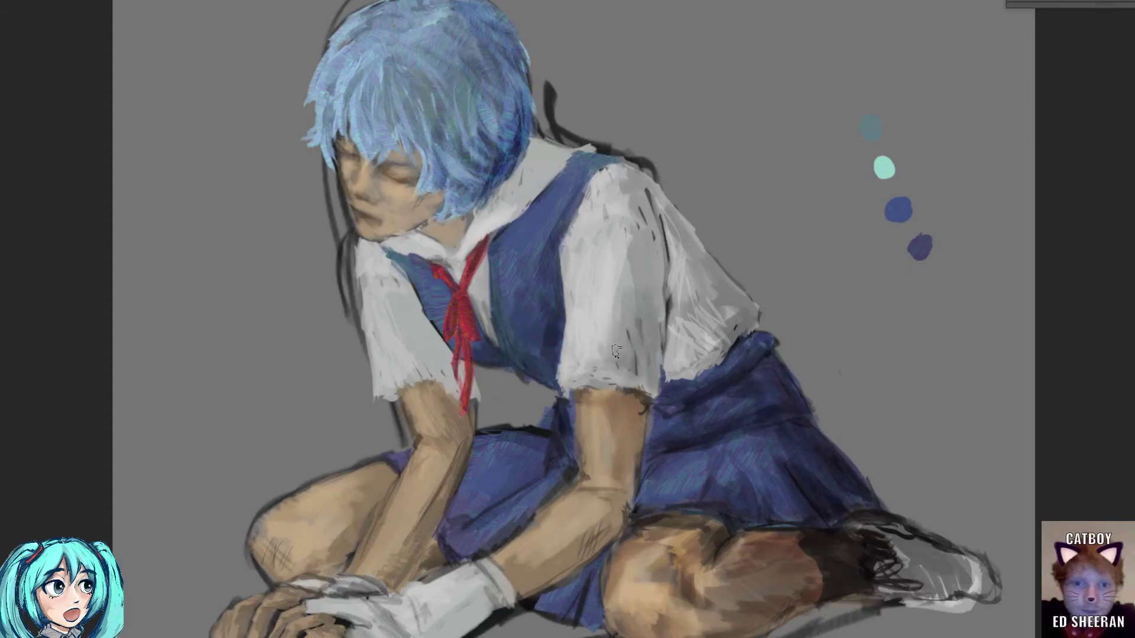
- Rework grey shading on both sleeves, darkening the right sleeve's upper edge
drag(668, 243, 700, 311)
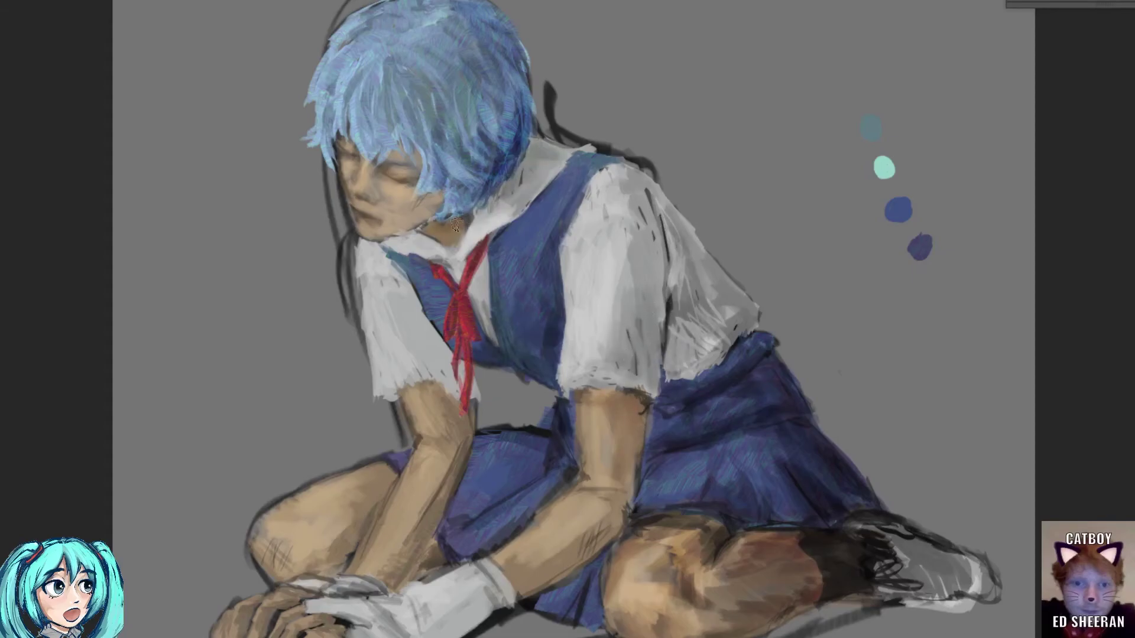
mouse_move(414, 313)
mouse_down()
mouse_move(435, 346)
mouse_move(461, 355)
mouse_up()
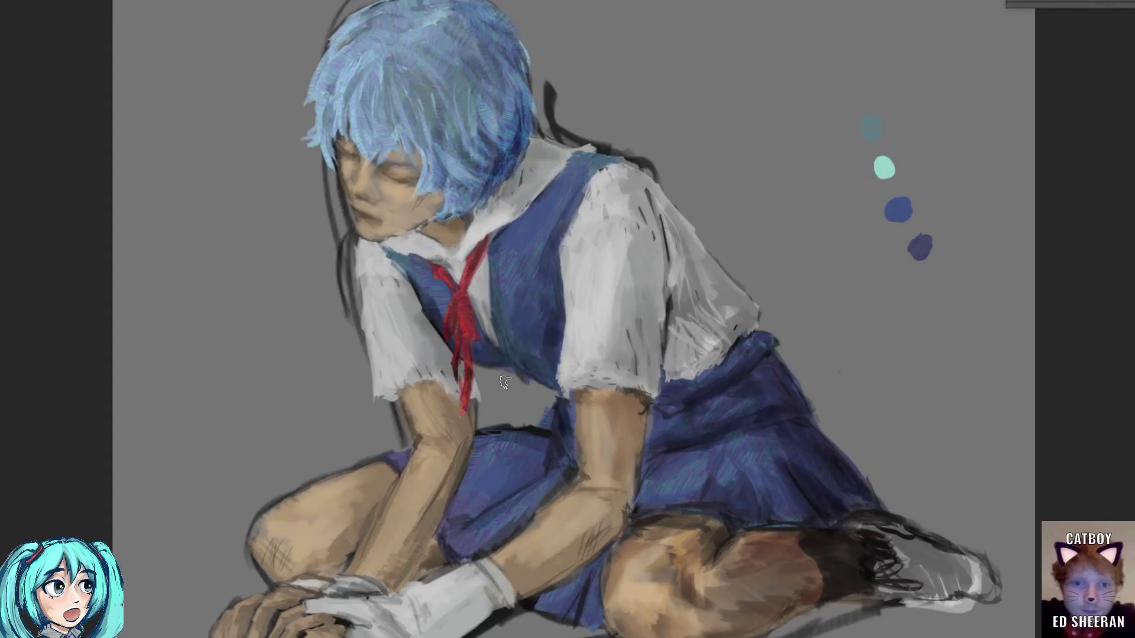
mouse_move(414, 289)
mouse_down()
mouse_move(455, 367)
mouse_move(452, 388)
mouse_up()
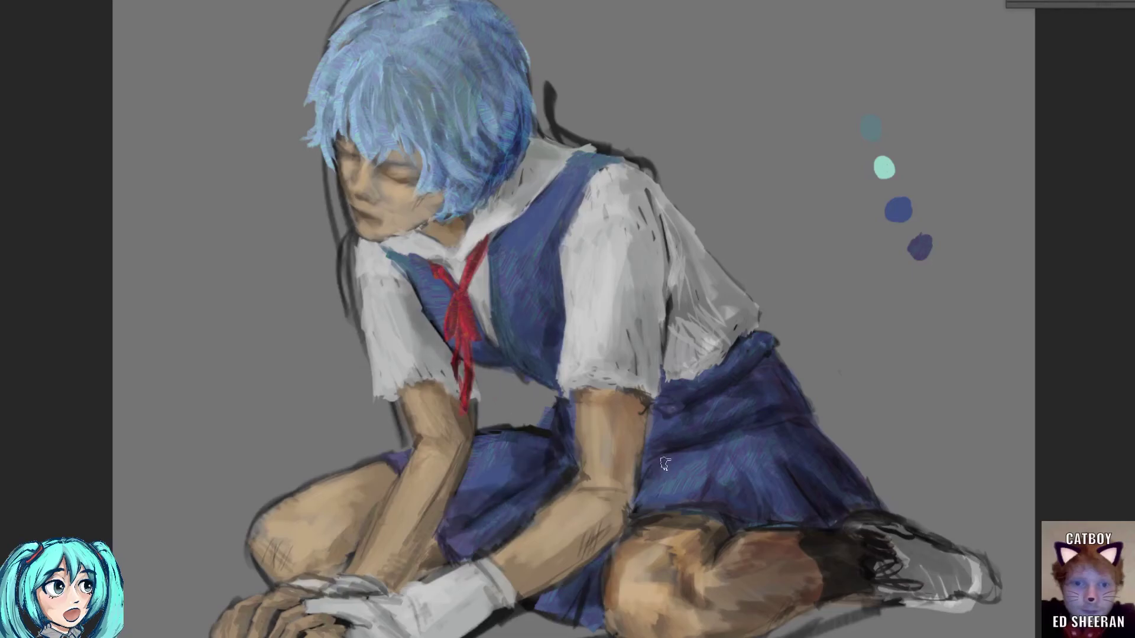
drag(650, 183, 714, 266)
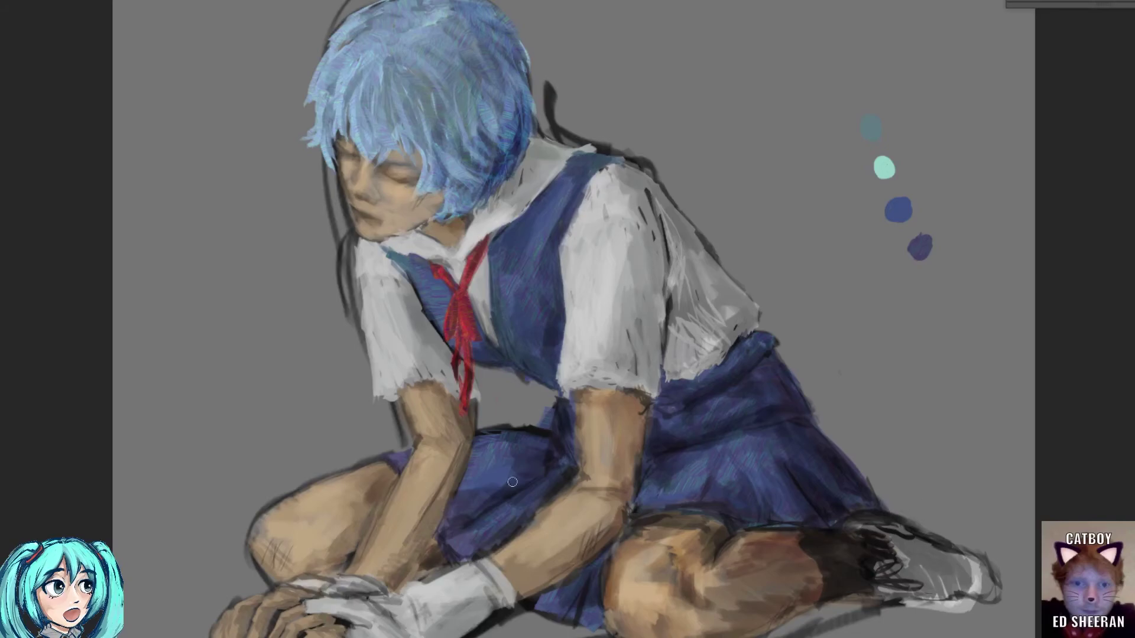
- Add faint blue shading across the skirt
drag(515, 450, 555, 520)
drag(769, 431, 857, 514)
drag(655, 417, 787, 414)
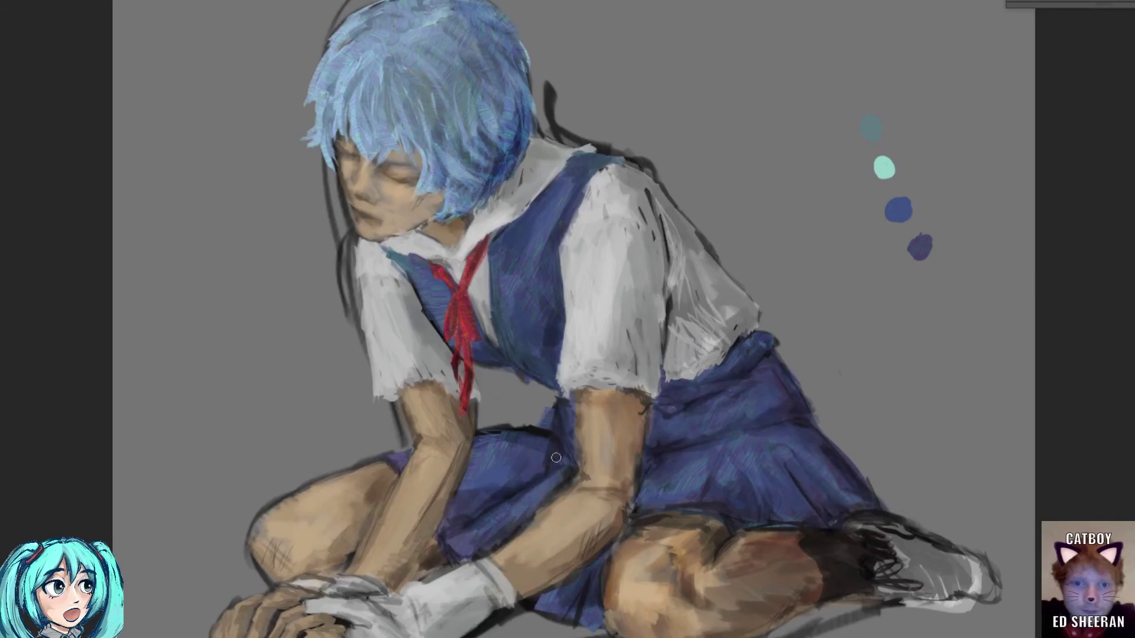